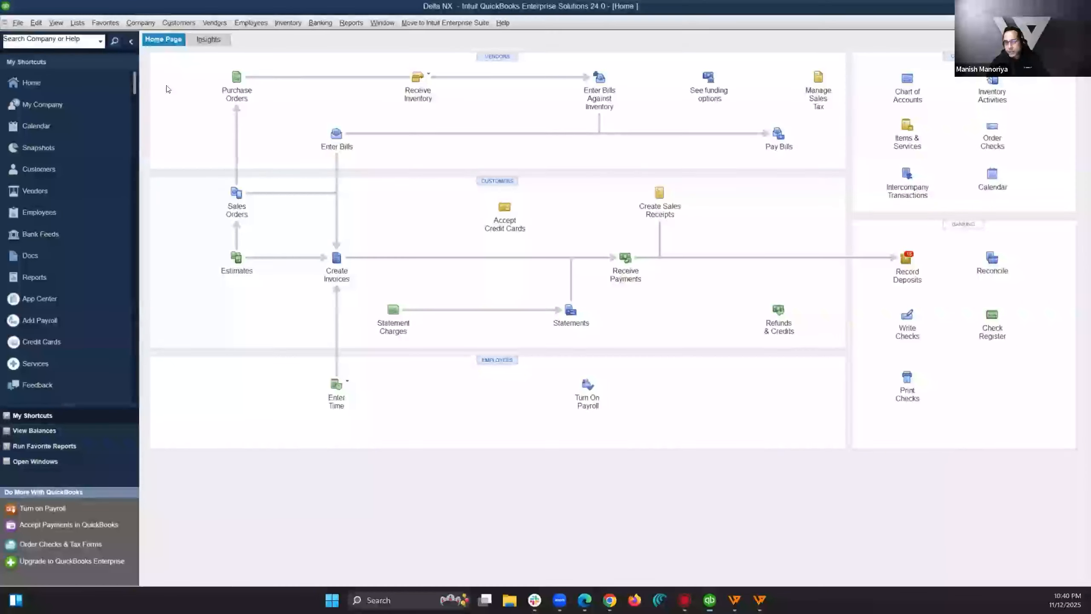
Step: Review the Inventory Site List, looking at the eBay, Amazon FBA Site and Shopify entries, and close it
{"action": "left_click", "coordinate": [77, 23]}
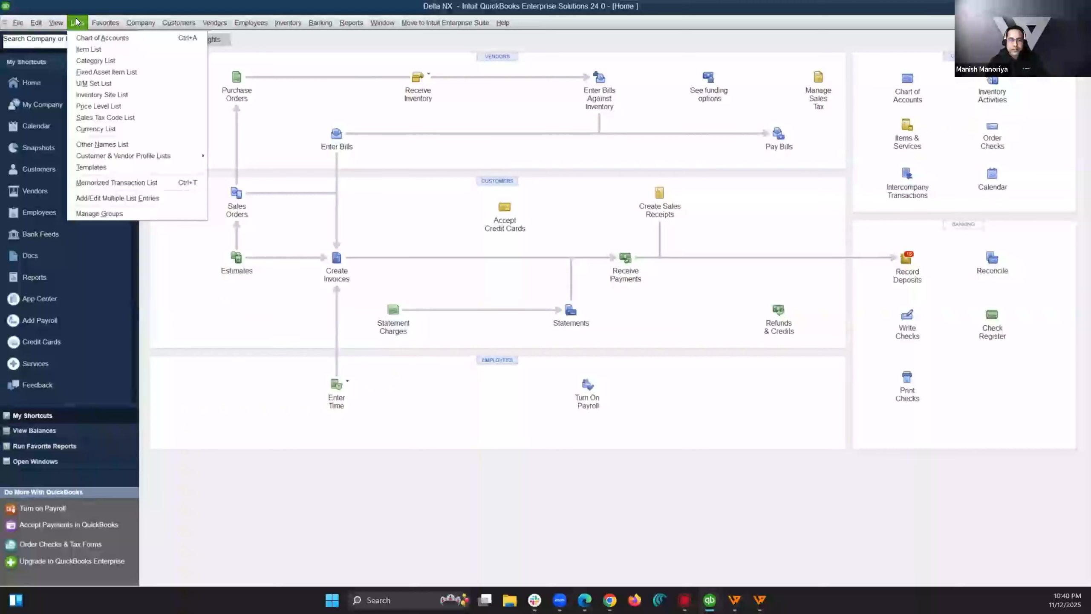
{"action": "left_click", "coordinate": [112, 96]}
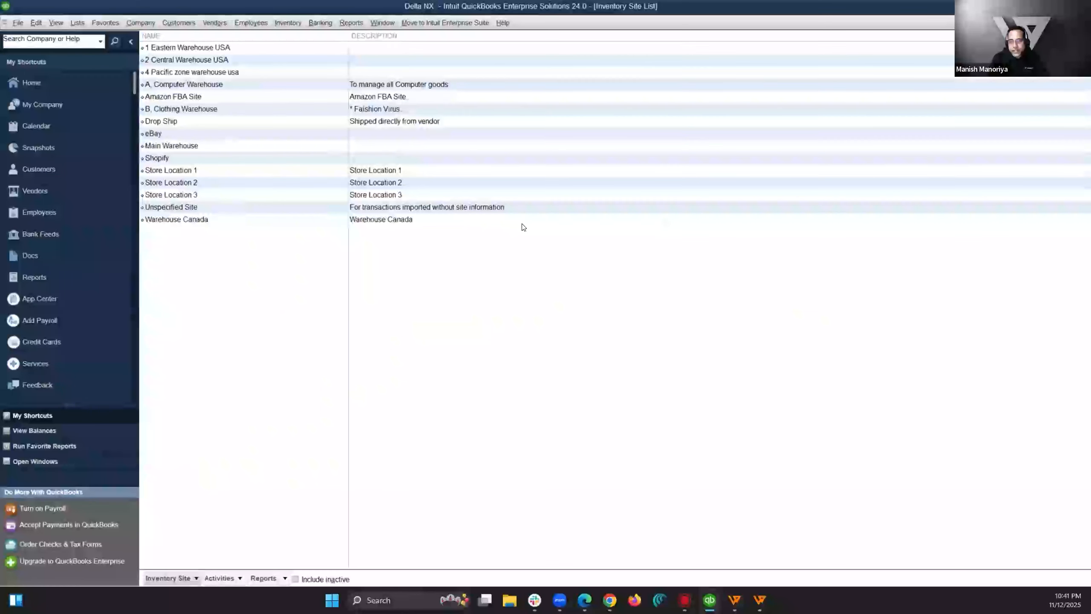
{"action": "left_click", "coordinate": [187, 132]}
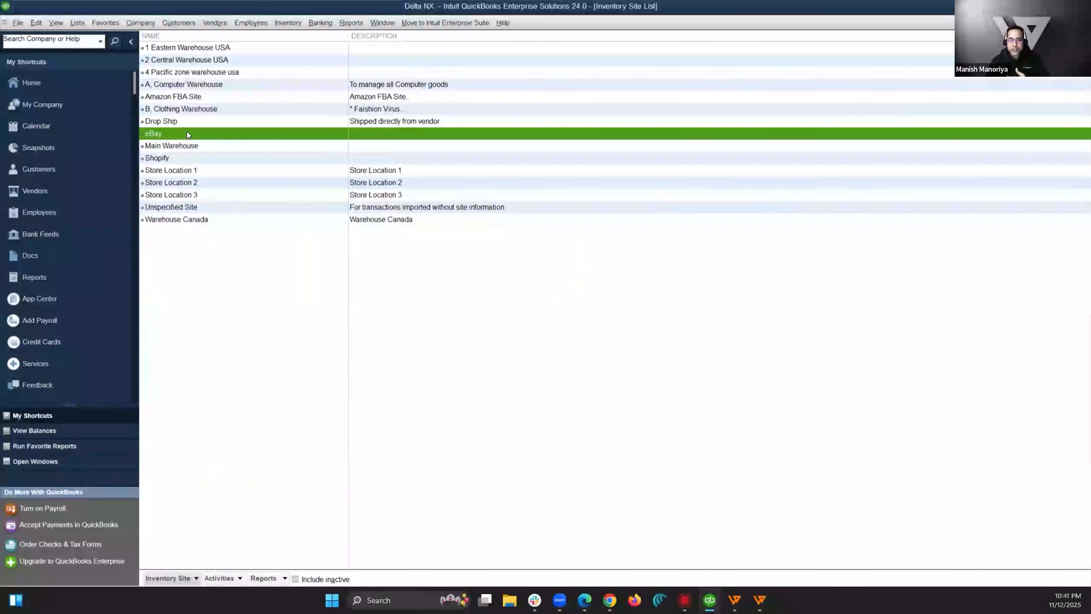
{"action": "left_click", "coordinate": [206, 97]}
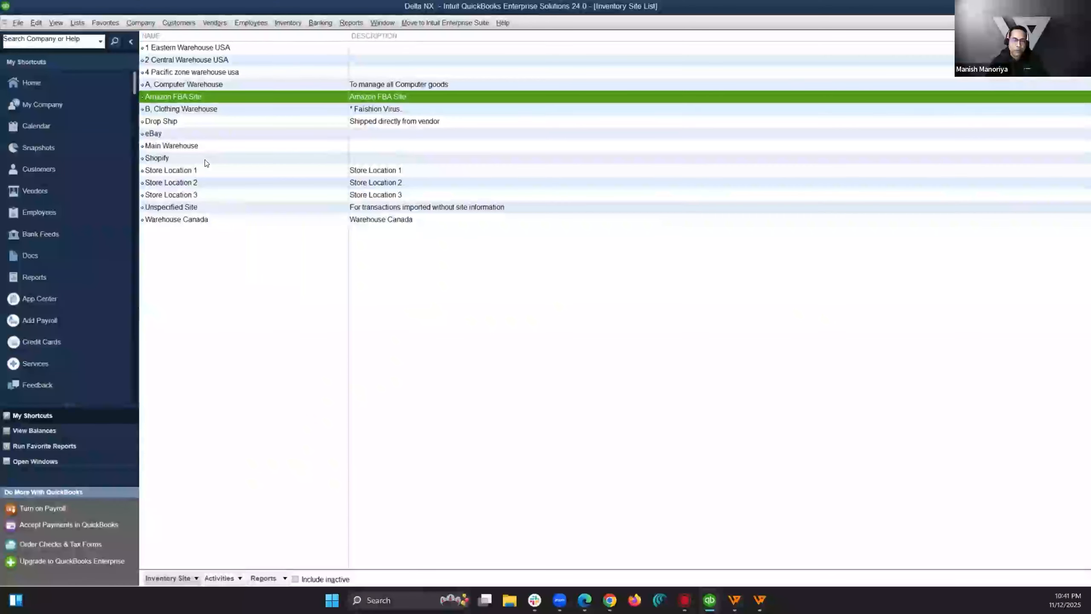
{"action": "left_click", "coordinate": [205, 159]}
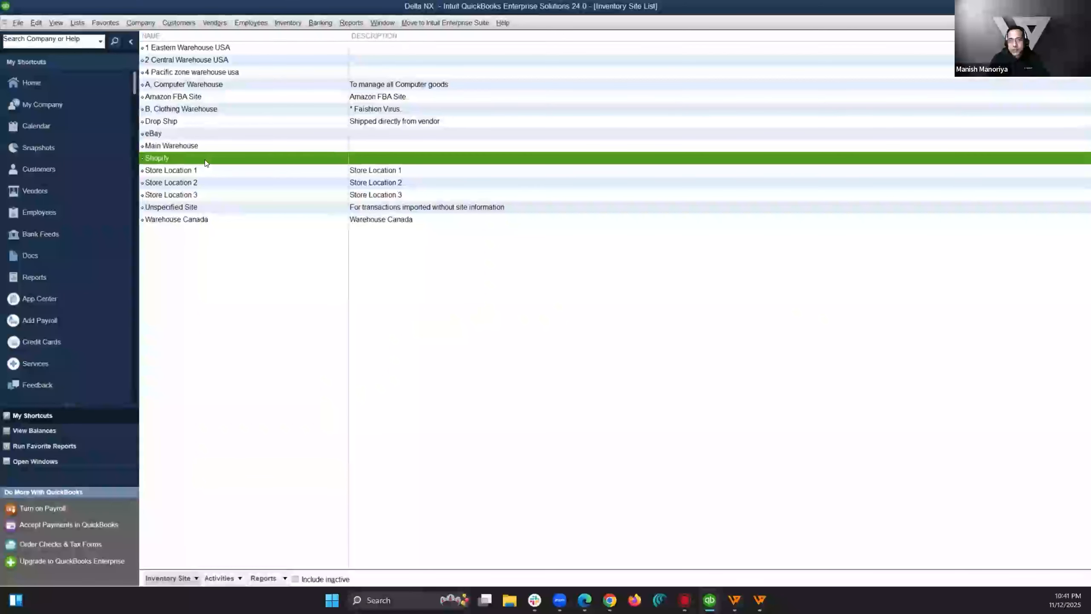
{"action": "key", "text": "Escape"}
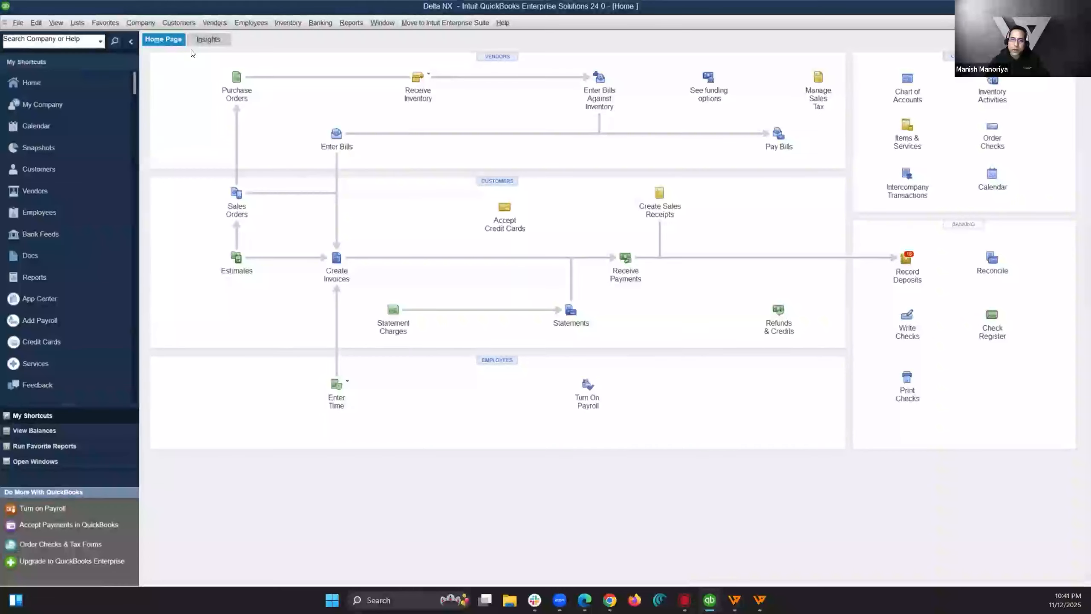
Step: Open the T- Shirt item from the Item List and examine its quantity on hand at each inventory site
{"action": "left_click", "coordinate": [83, 22]}
{"action": "left_click", "coordinate": [91, 38]}
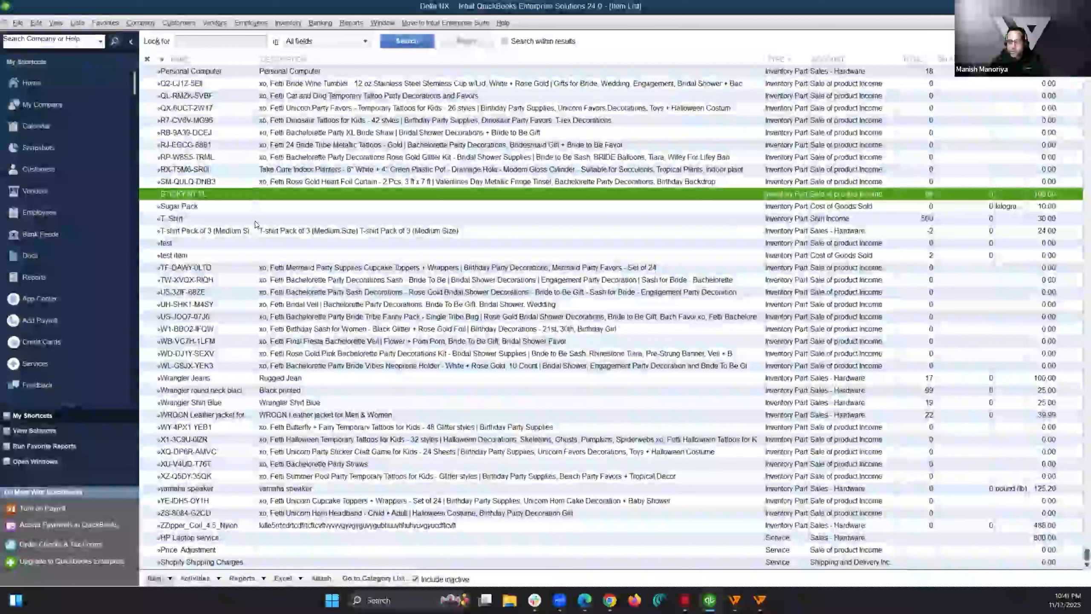
{"action": "left_click", "coordinate": [175, 219]}
{"action": "double_click", "coordinate": [174, 220]}
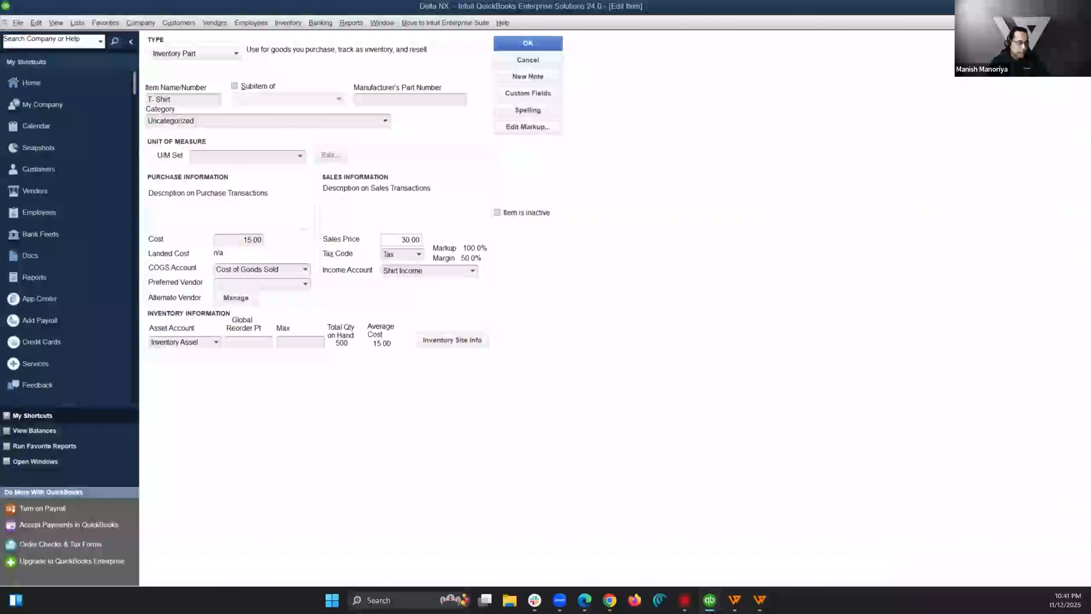
{"action": "left_click", "coordinate": [452, 339]}
{"action": "scroll", "coordinate": [454, 191], "scroll_direction": "down", "scroll_amount": 5}
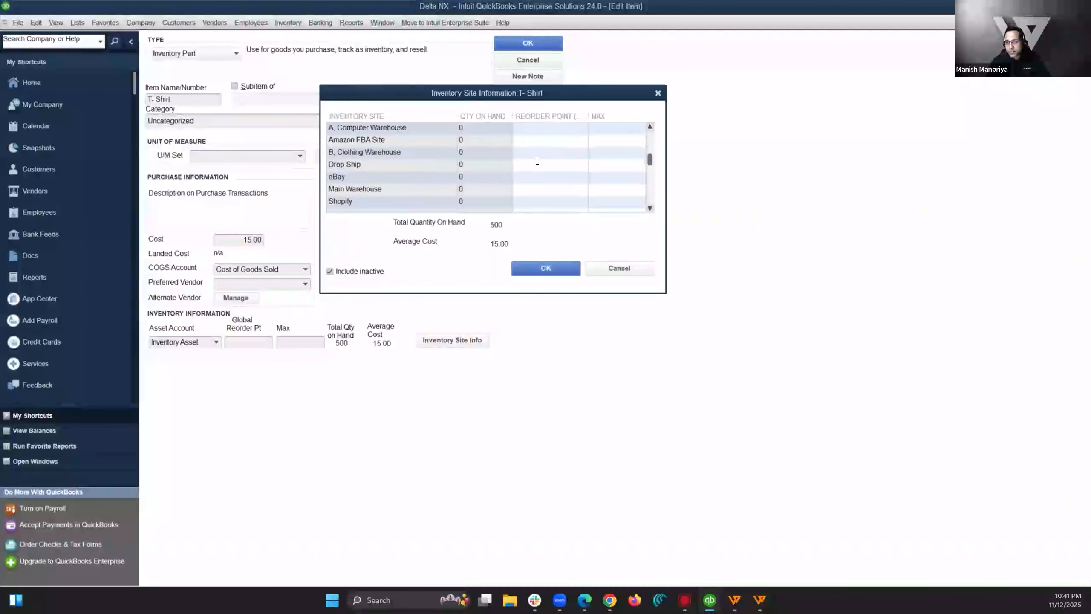
{"action": "left_click", "coordinate": [432, 188]}
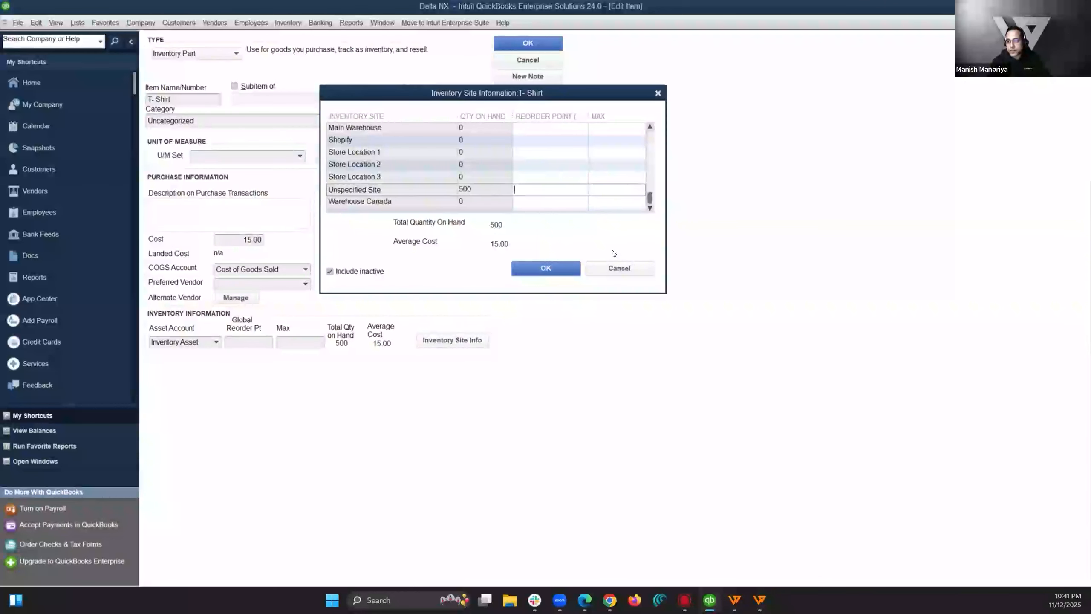
{"action": "left_click", "coordinate": [637, 274]}
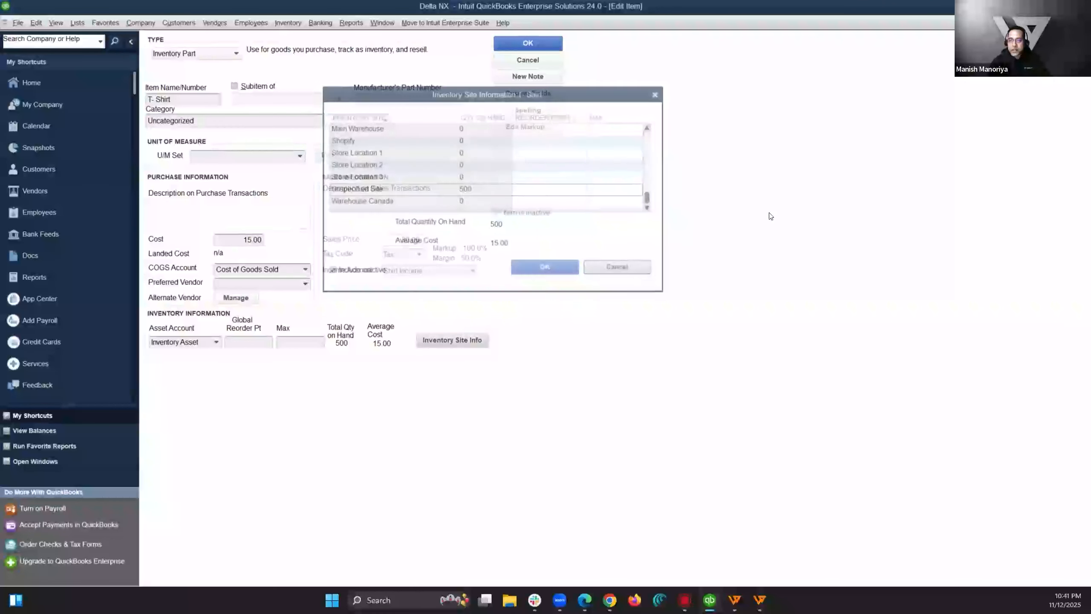
Step: Start an inventory transfer with Unspecified Site as the source site
{"action": "left_click", "coordinate": [291, 23]}
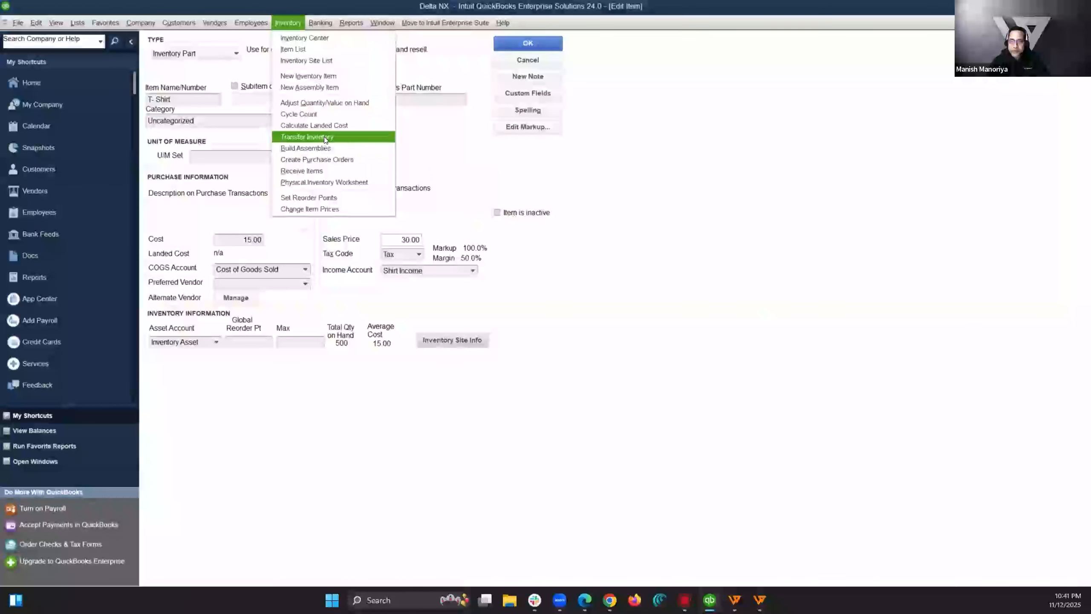
{"action": "left_click", "coordinate": [347, 137]}
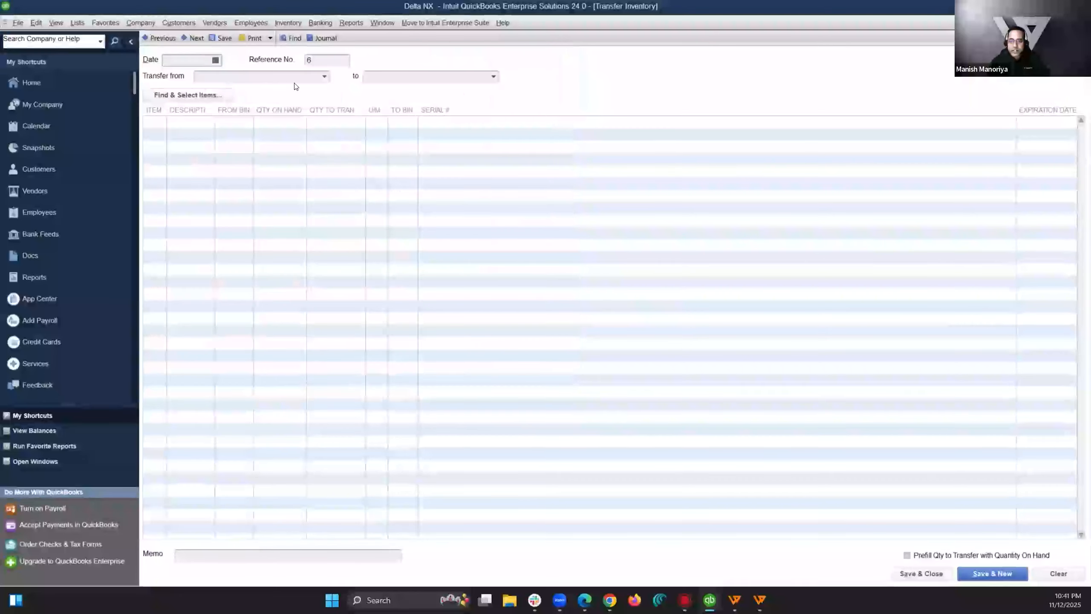
{"action": "left_click", "coordinate": [323, 76]}
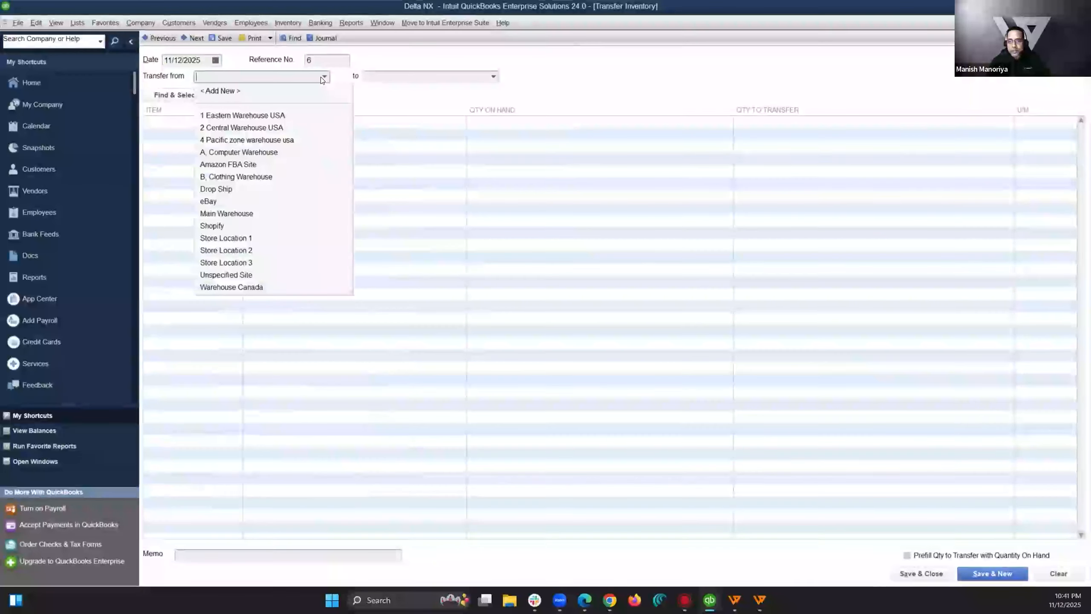
{"action": "left_click", "coordinate": [245, 275]}
Step: Enter the T- Shirt item on the first transfer line with a quantity to transfer of 100
{"action": "left_click", "coordinate": [190, 124]}
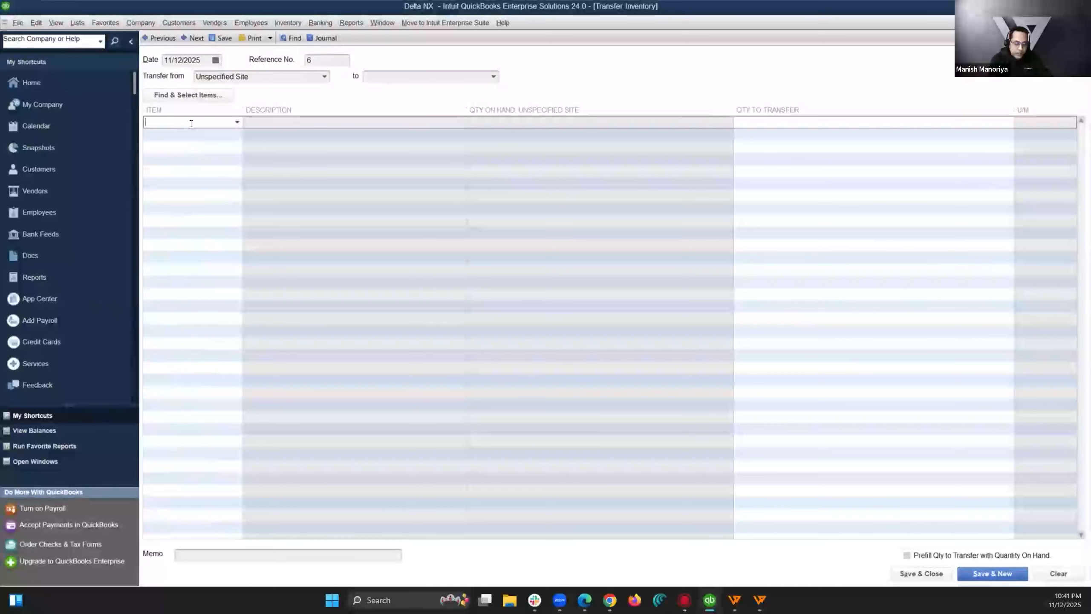
{"action": "type", "text": "T-s"}
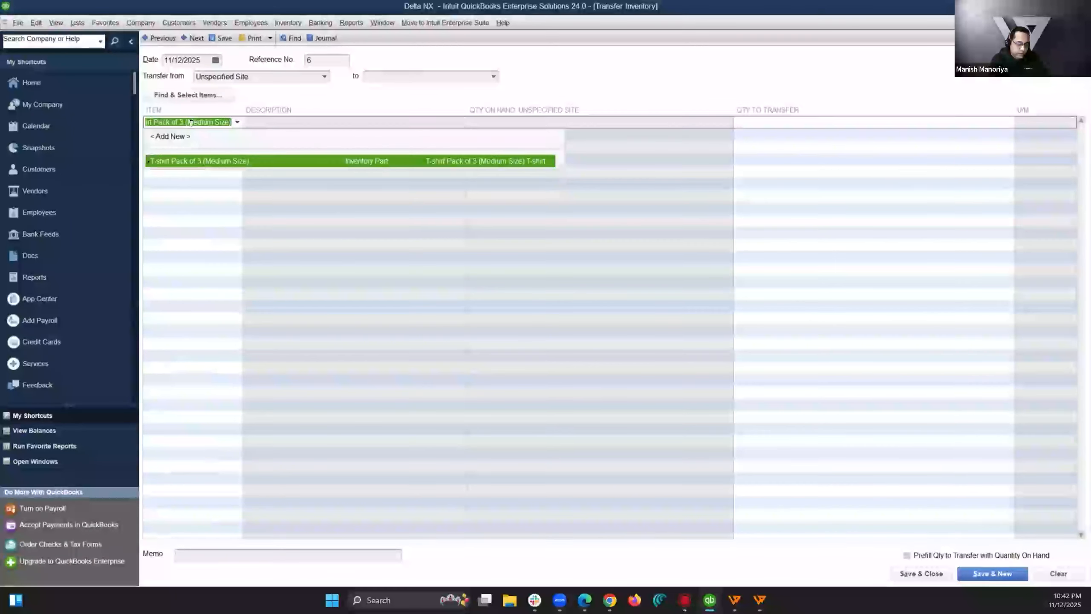
{"action": "left_click", "coordinate": [209, 160]}
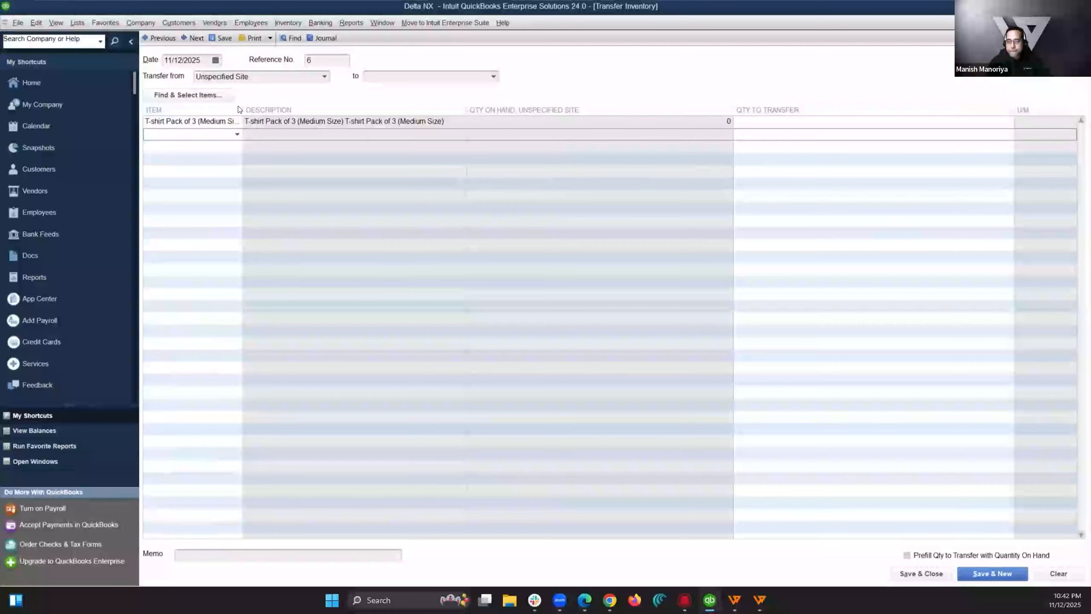
{"action": "left_click", "coordinate": [227, 148]}
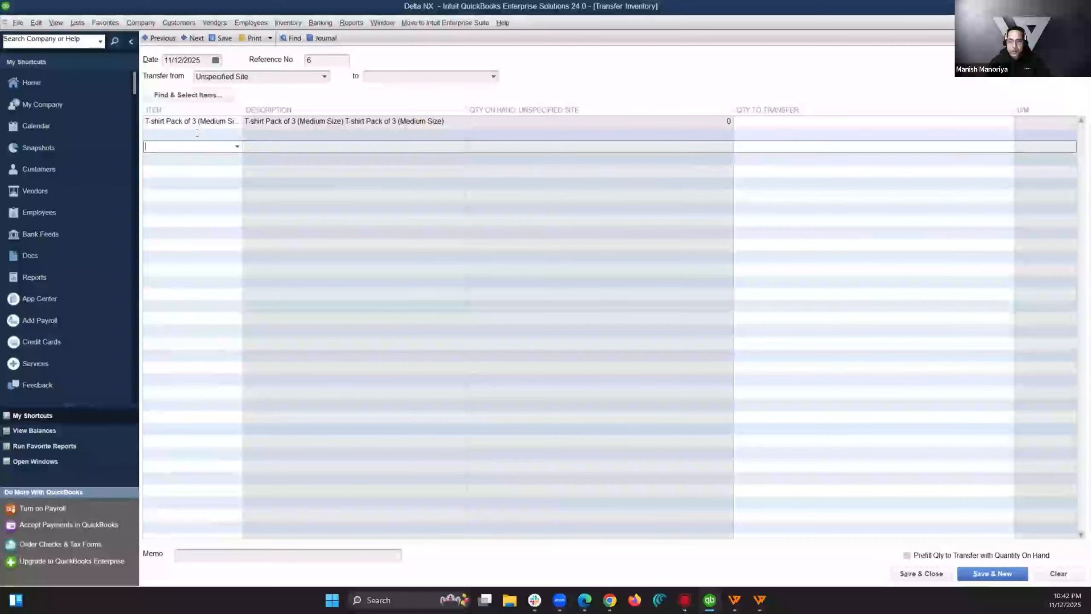
{"action": "left_click", "coordinate": [178, 123]}
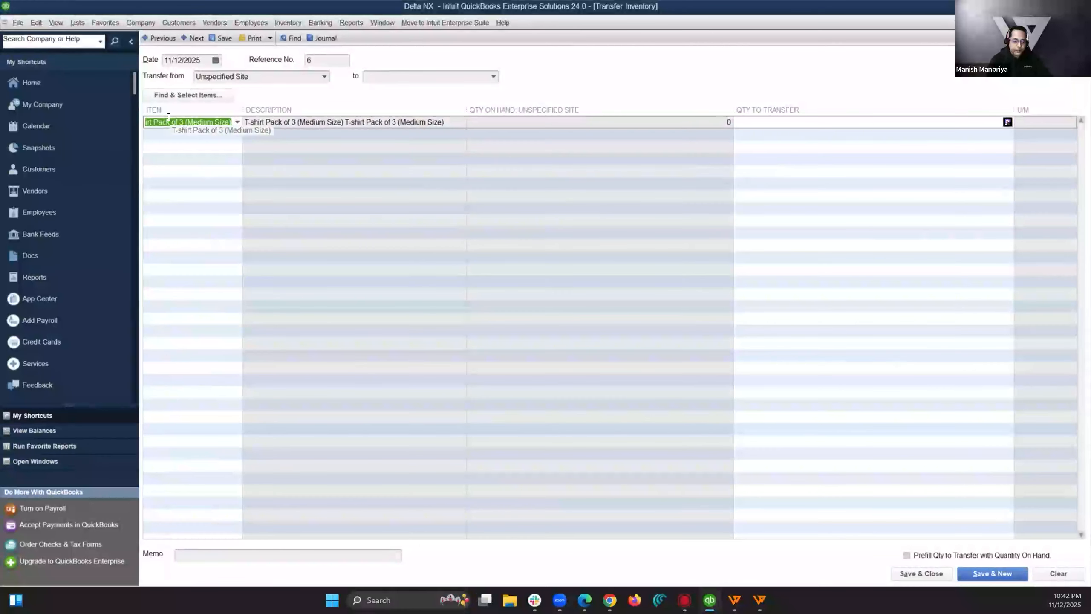
{"action": "type", "text": "shi"}
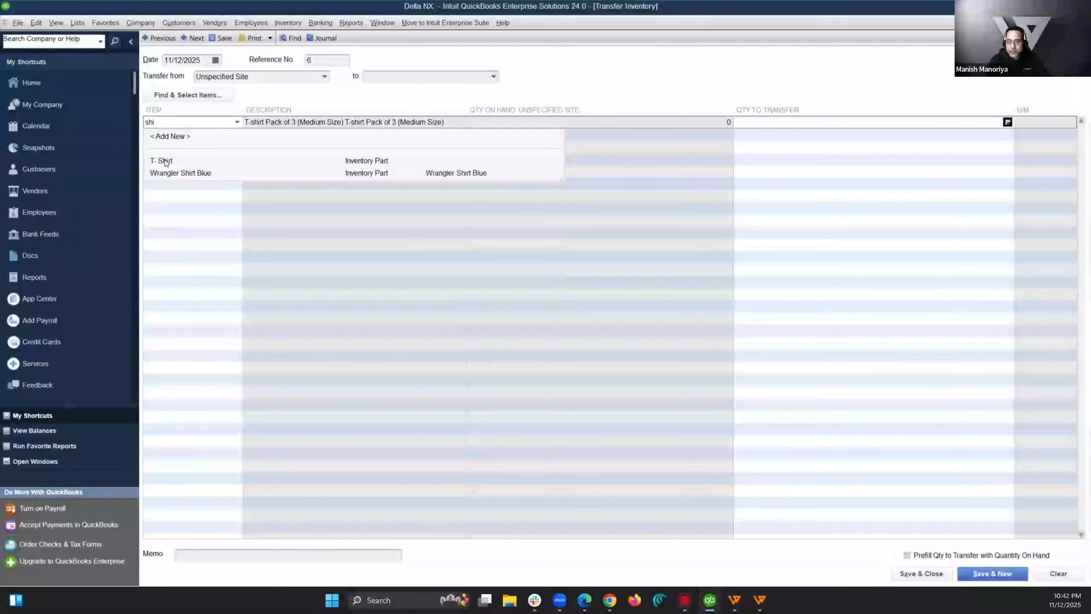
{"action": "left_click", "coordinate": [165, 161]}
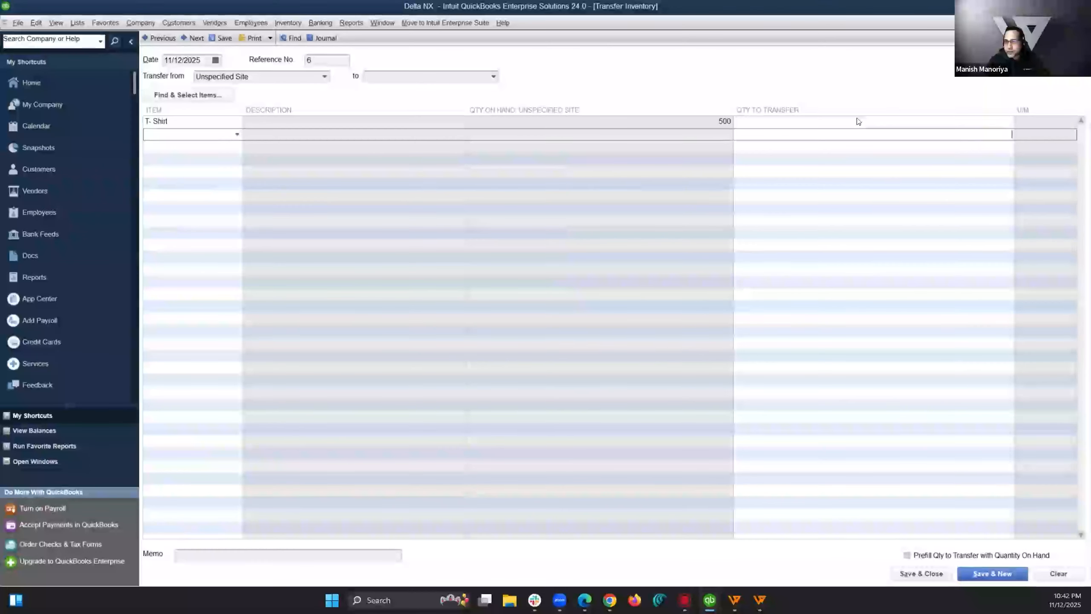
{"action": "left_click", "coordinate": [858, 121]}
{"action": "type", "text": "10"}
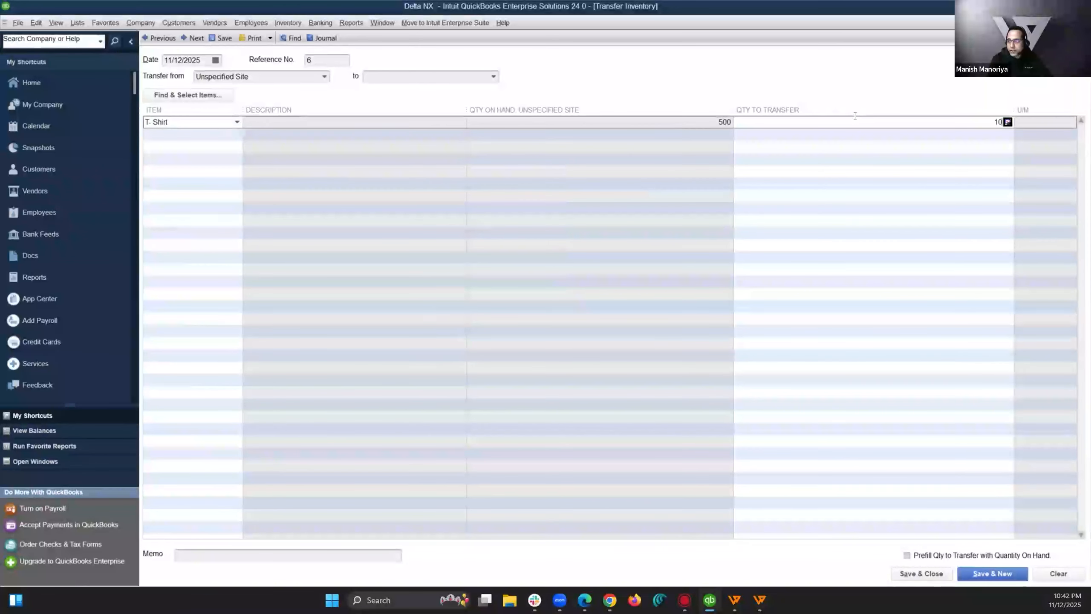
{"action": "type", "text": "0"}
Step: Set Shopify as the destination site of the inventory transfer
{"action": "left_click", "coordinate": [494, 76]}
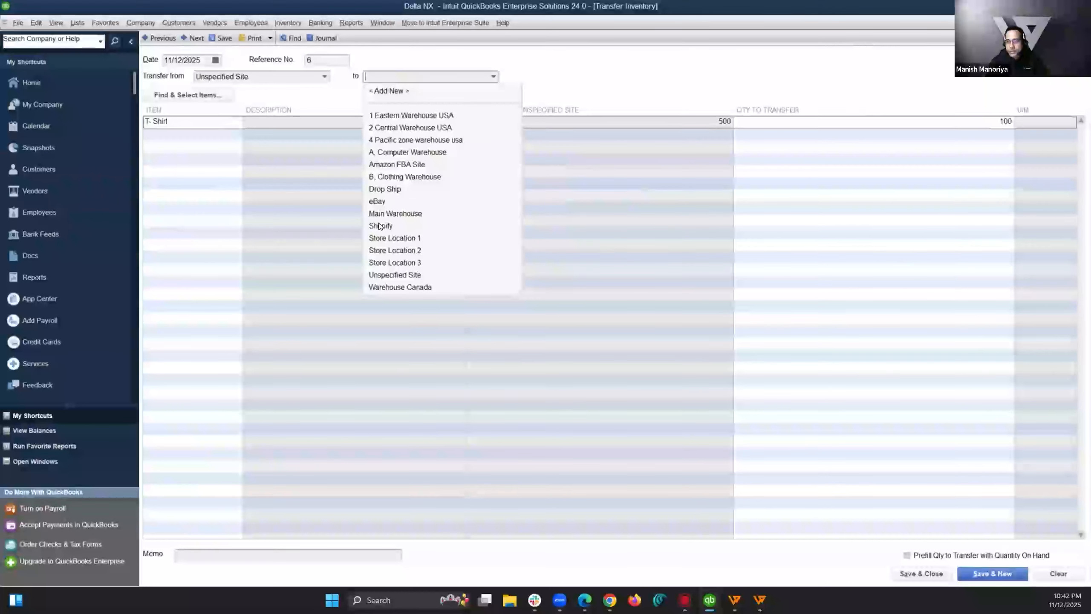
{"action": "left_click", "coordinate": [381, 225]}
{"action": "left_click", "coordinate": [775, 174]}
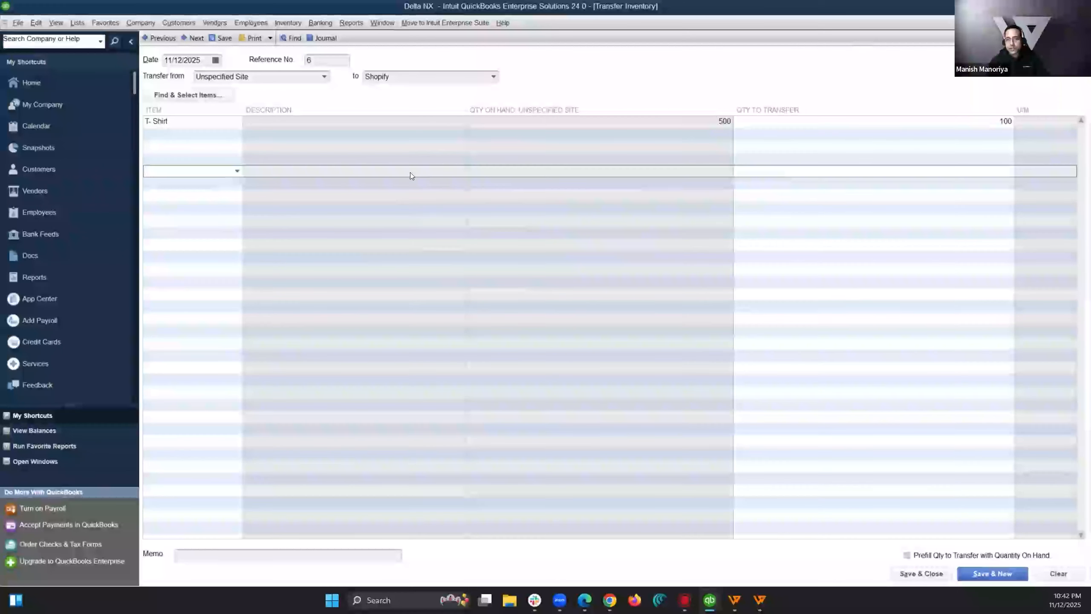
Step: Try a second T- Shirt line with a quantity to transfer of 50, and close the inventory transfer without recording it
{"action": "left_click", "coordinate": [235, 133]}
{"action": "type", "text": "t-s"}
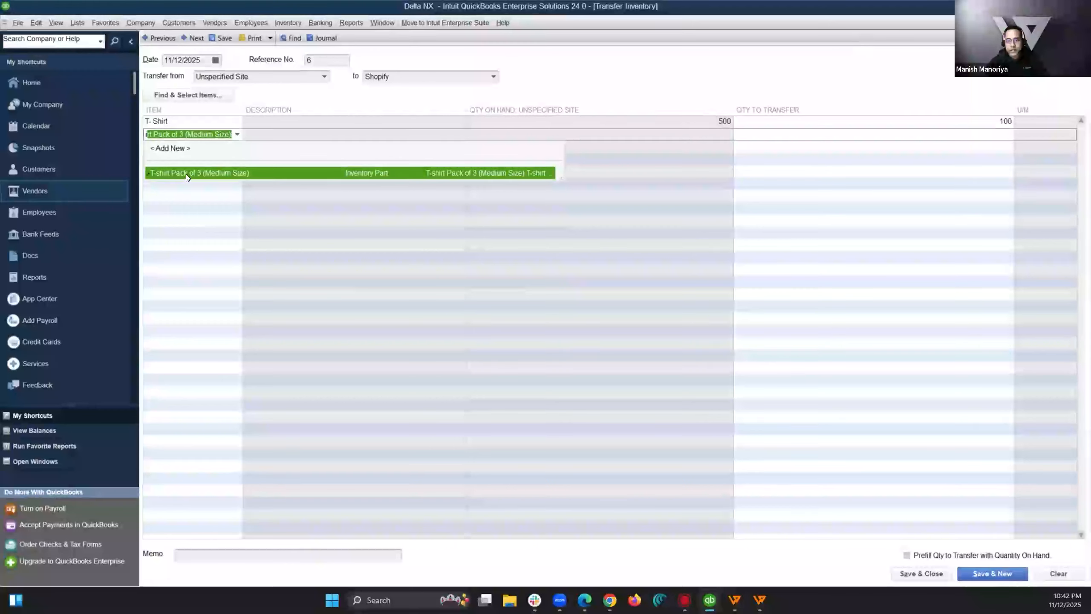
{"action": "key", "text": "BackSpace"}
{"action": "key", "text": "BackSpace"}
{"action": "key", "text": "BackSpace"}
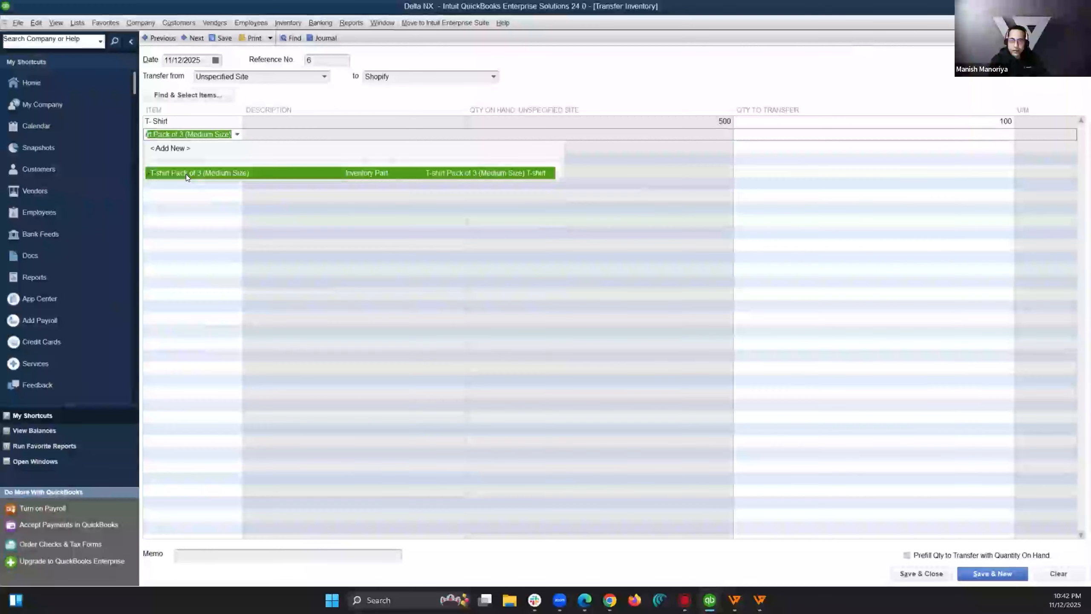
{"action": "key", "text": "BackSpace"}
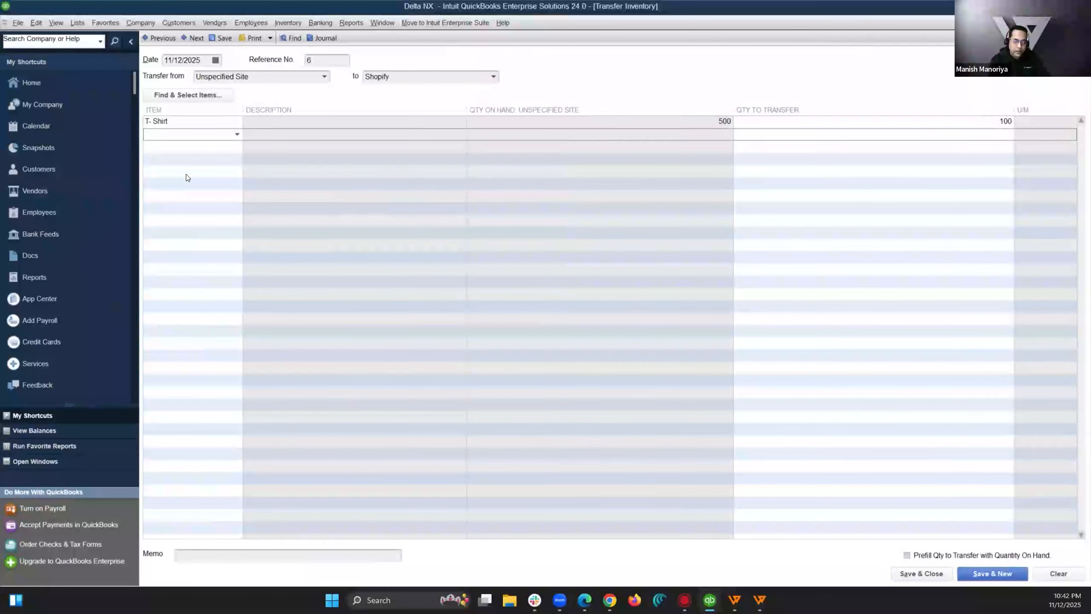
{"action": "type", "text": "T- Shirt"}
{"action": "key", "text": "Tab"}
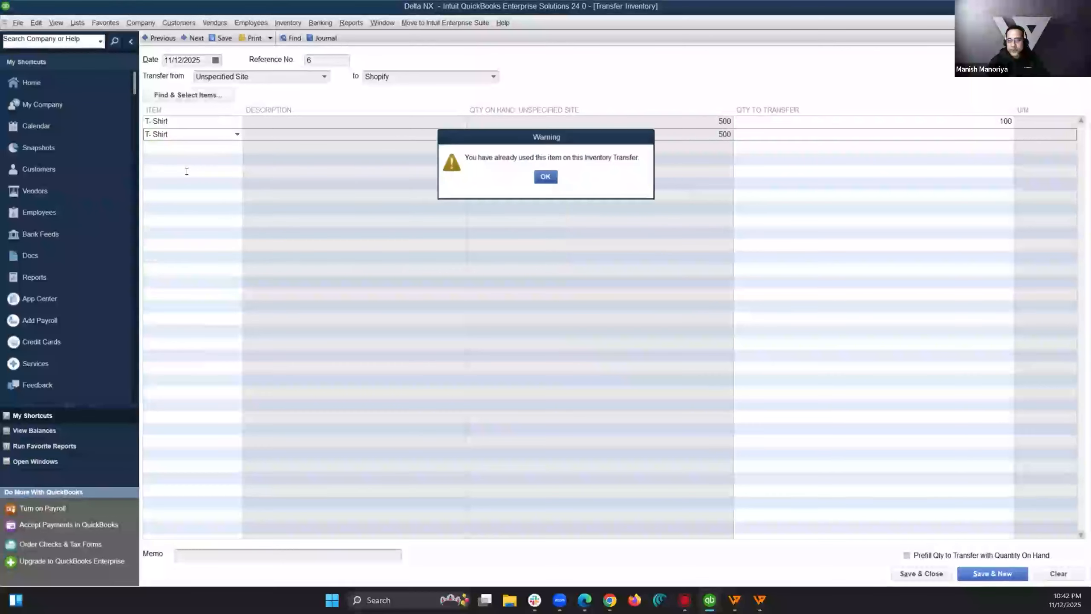
{"action": "left_click", "coordinate": [544, 177]}
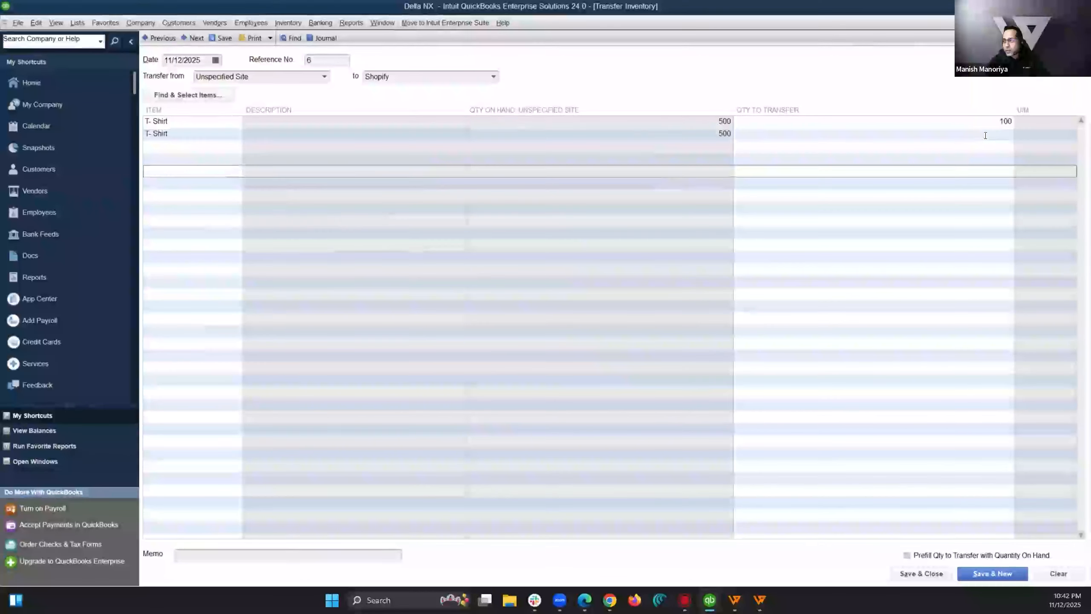
{"action": "type", "text": "50"}
{"action": "left_click", "coordinate": [853, 183]}
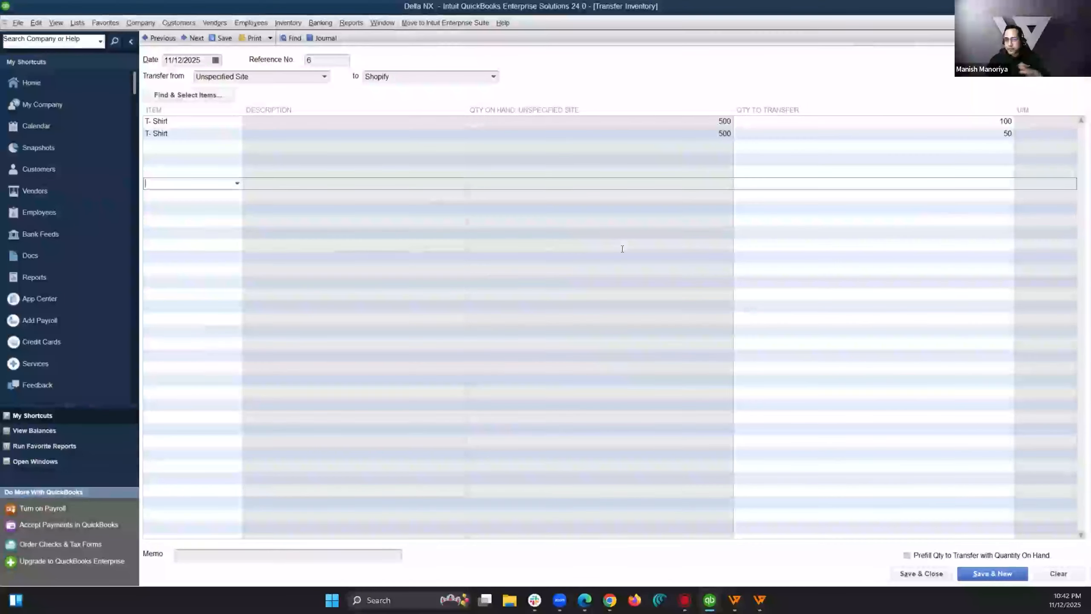
{"action": "key", "text": "Escape"}
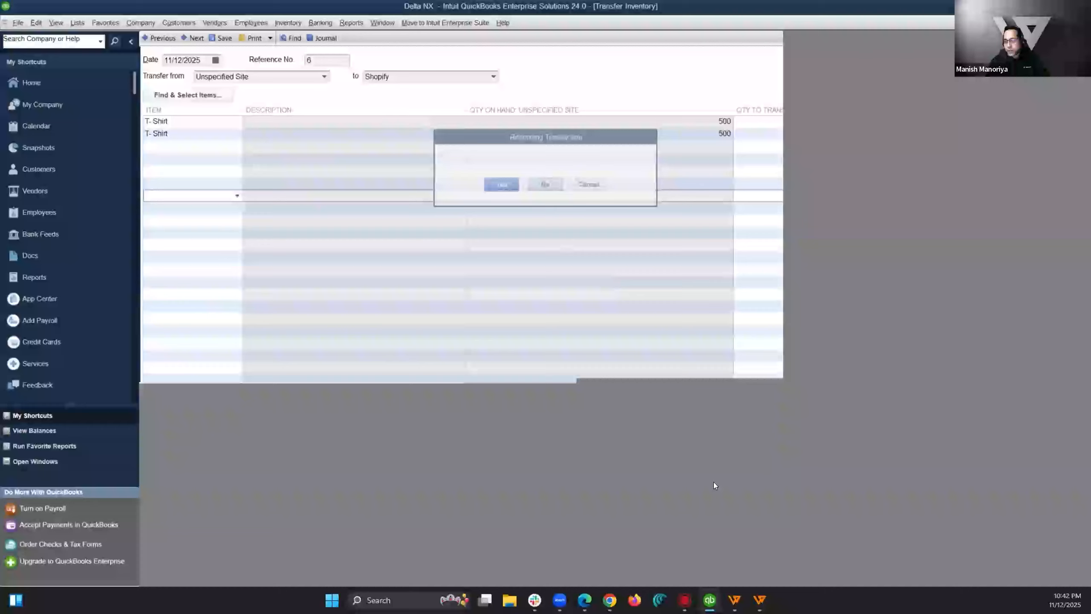
{"action": "left_click", "coordinate": [545, 185]}
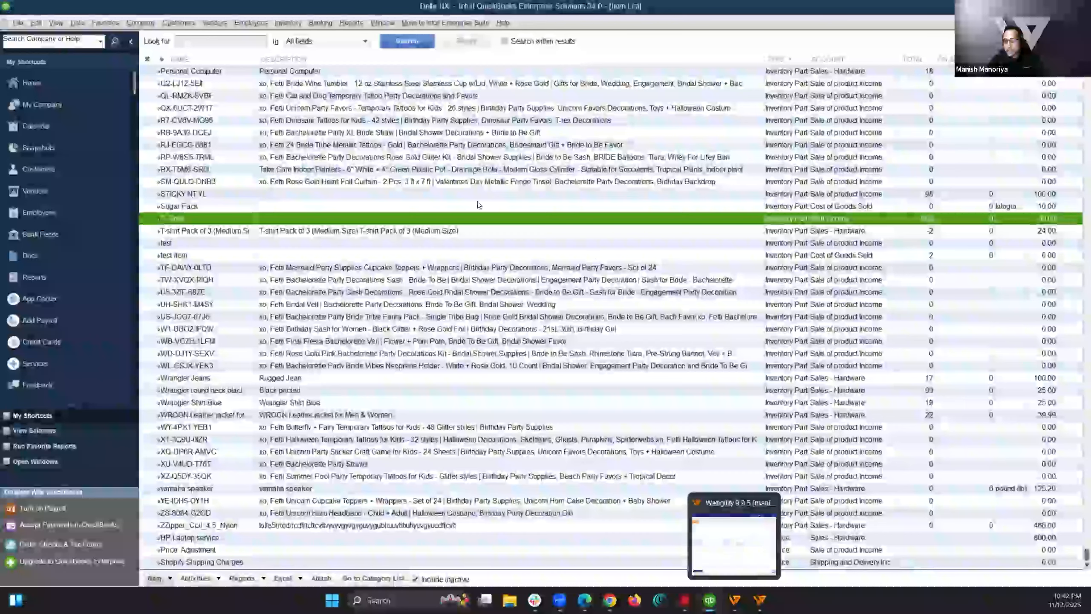
Step: Switch to Webgility and select the QBE23 - Shopify mewebg store profile
{"action": "left_click", "coordinate": [735, 599]}
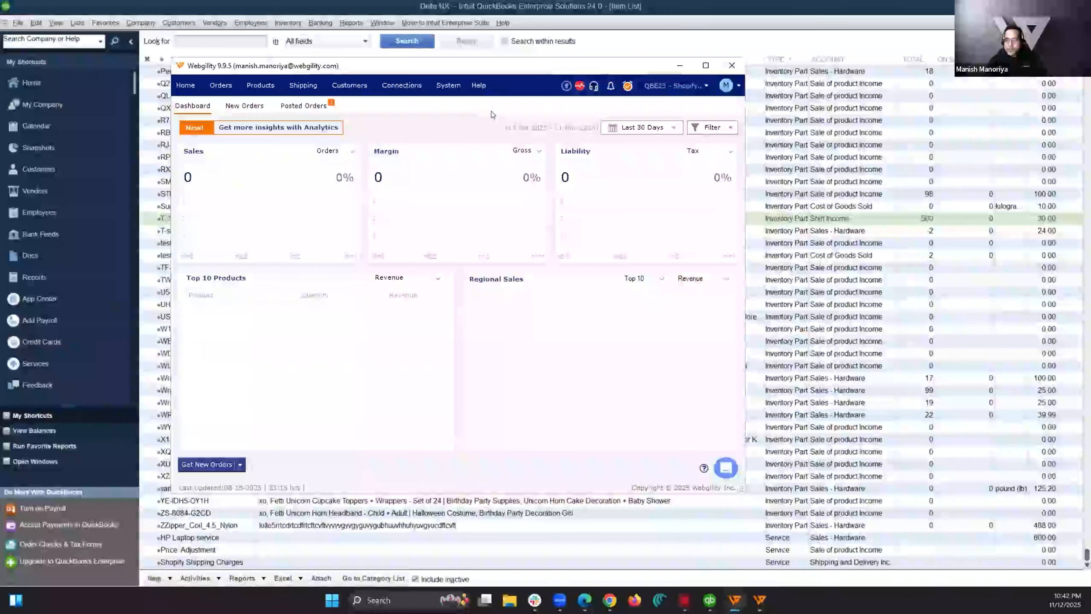
{"action": "left_click", "coordinate": [685, 87]}
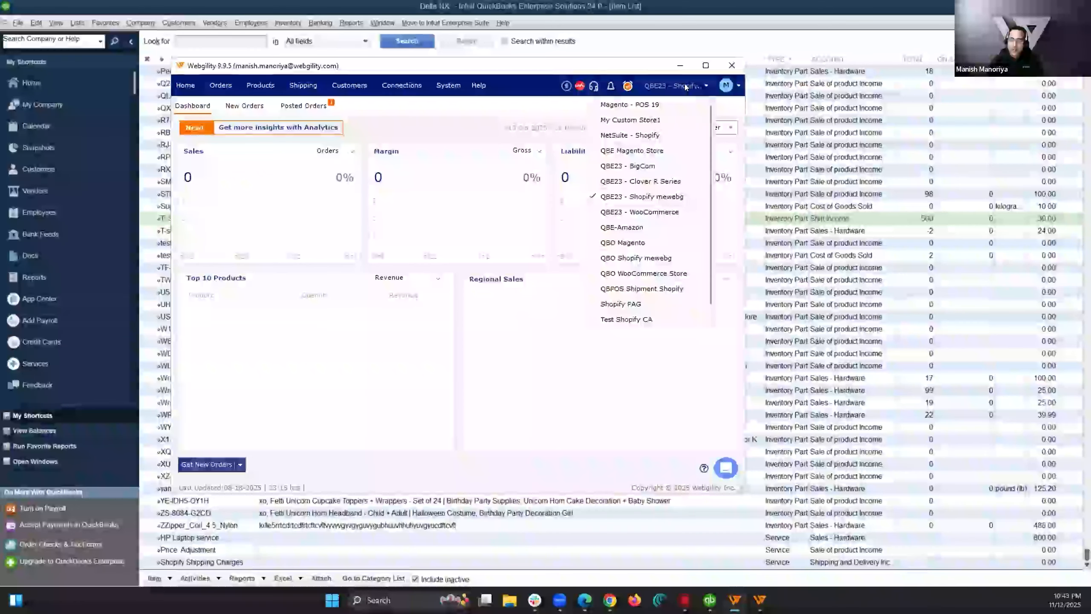
{"action": "left_click", "coordinate": [642, 196]}
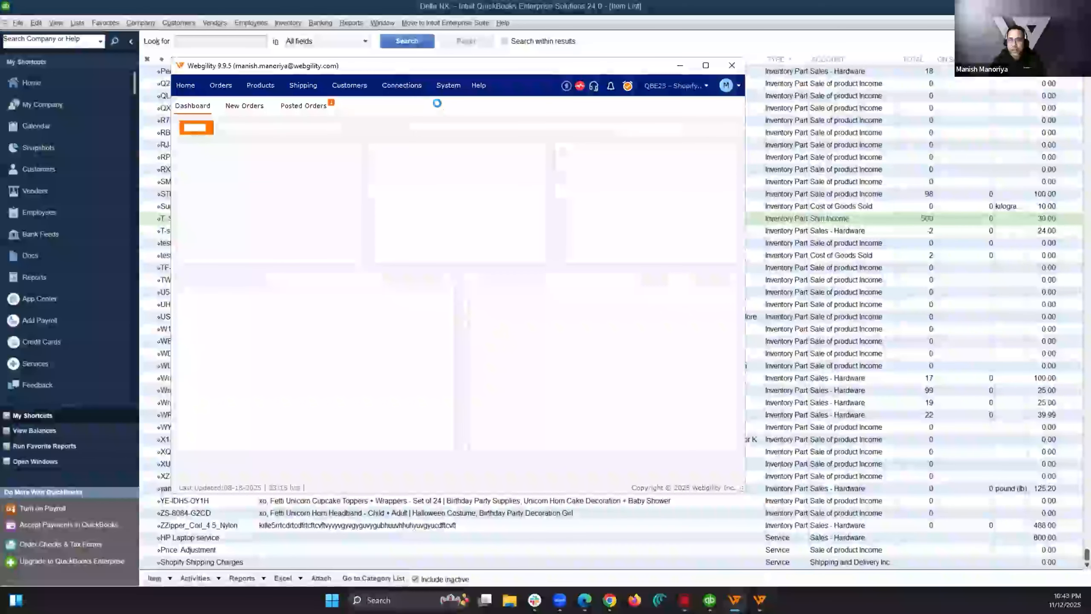
Step: Open the product sync settings for the QBE23 - Shopify mewebg store profile
{"action": "left_click", "coordinate": [410, 89]}
{"action": "mouse_move", "coordinate": [447, 115]}
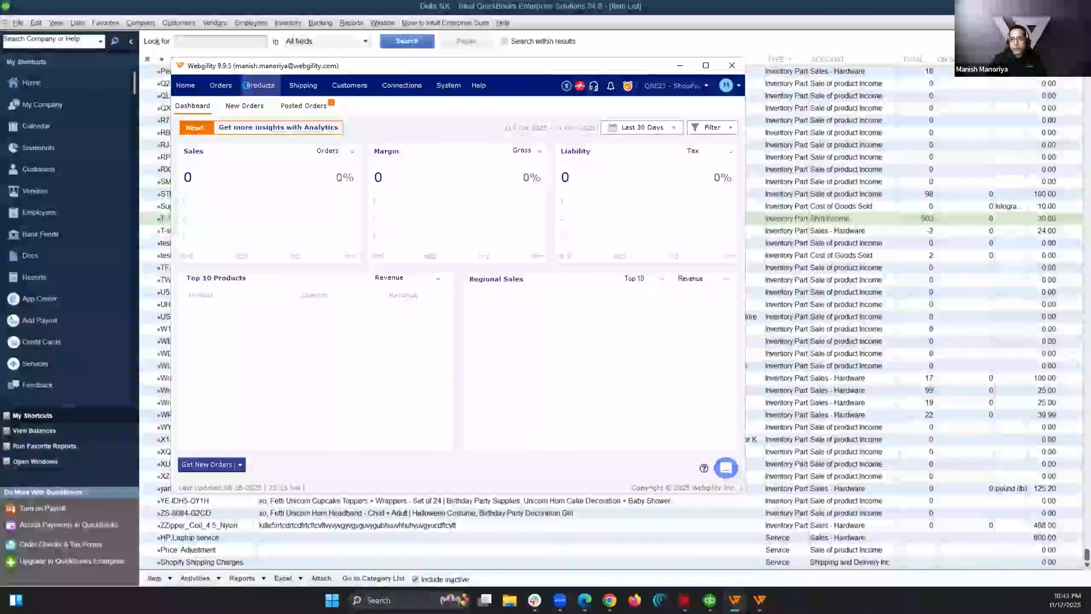
{"action": "left_click", "coordinate": [246, 85]}
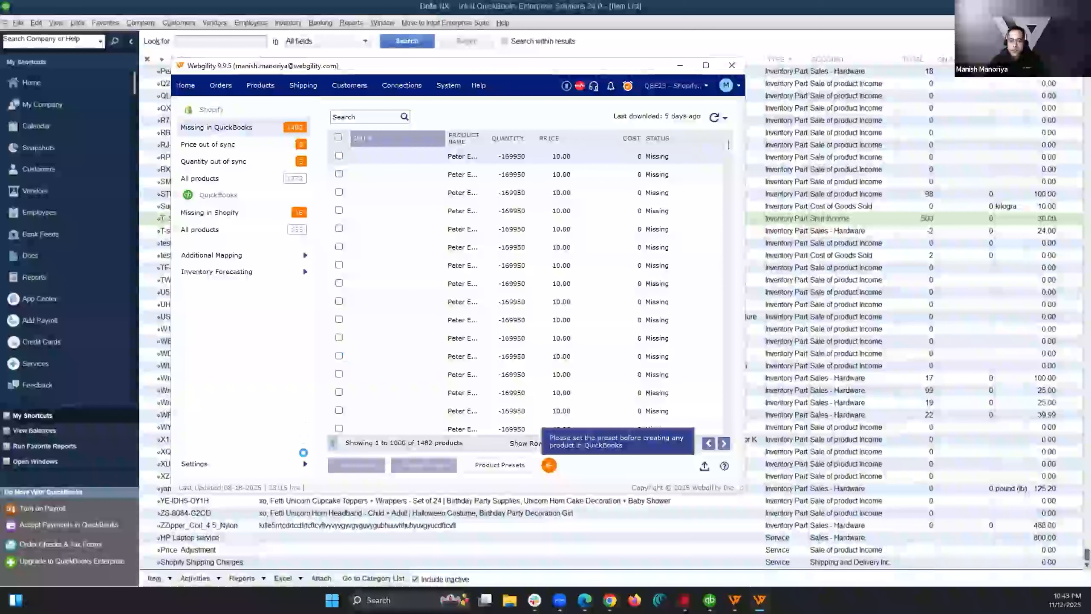
{"action": "left_click", "coordinate": [304, 463]}
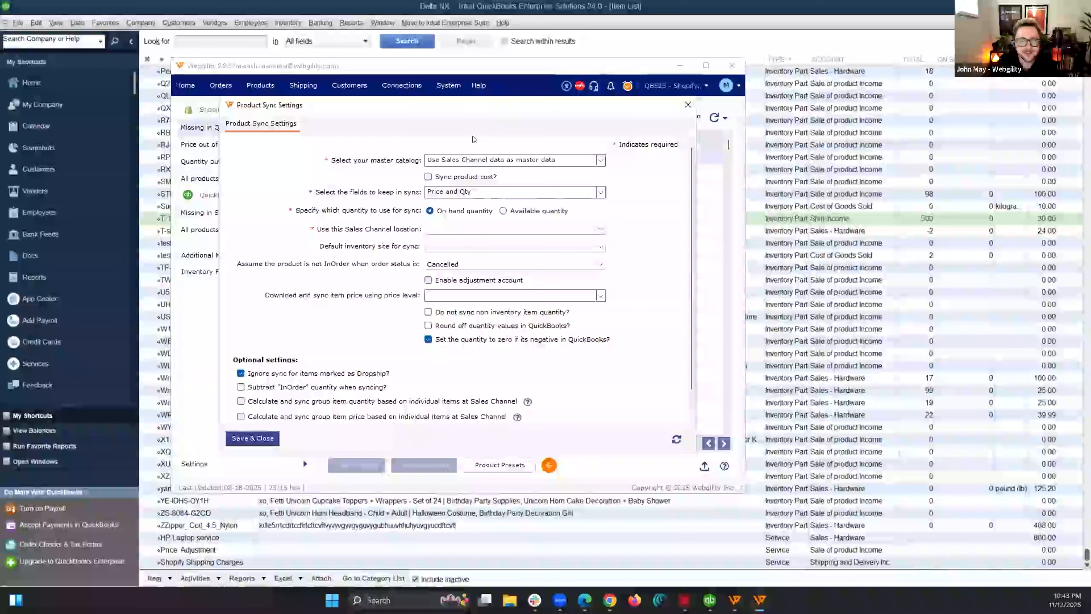
Step: Set the default inventory site for sync to Shopify in the product sync settings
{"action": "left_click", "coordinate": [601, 230]}
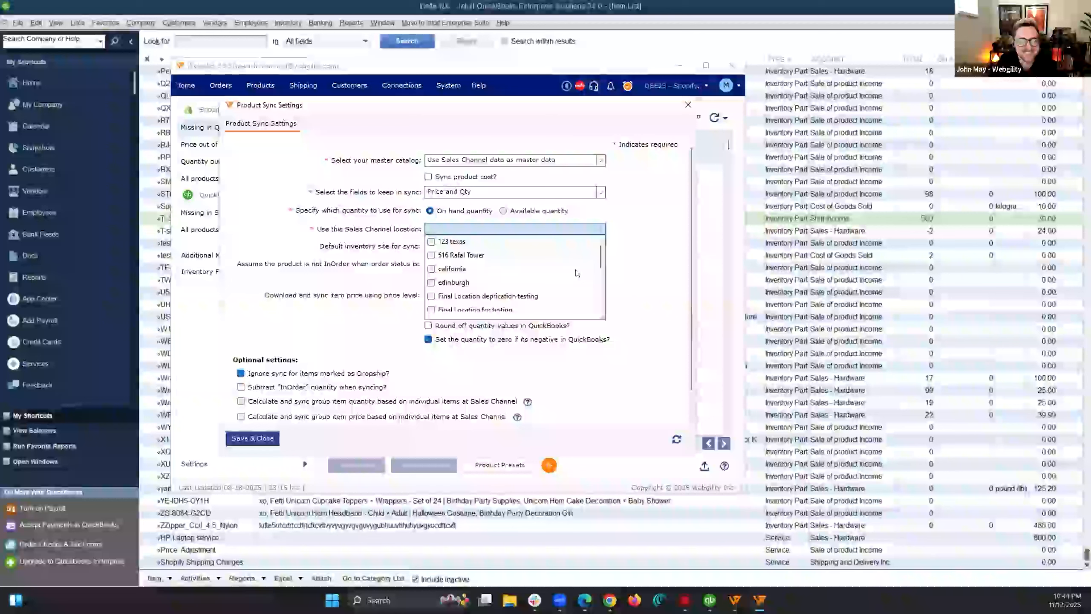
{"action": "scroll", "coordinate": [575, 273], "scroll_direction": "down", "scroll_amount": 2}
{"action": "left_click", "coordinate": [601, 249]}
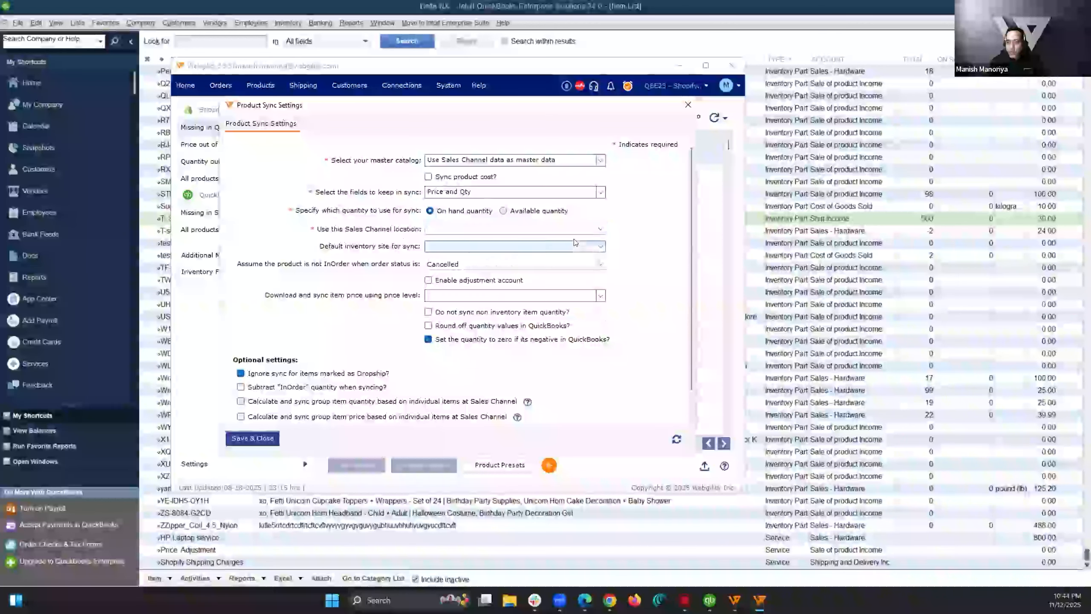
{"action": "left_click", "coordinate": [601, 248]}
{"action": "scroll", "coordinate": [440, 261], "scroll_direction": "down", "scroll_amount": 5}
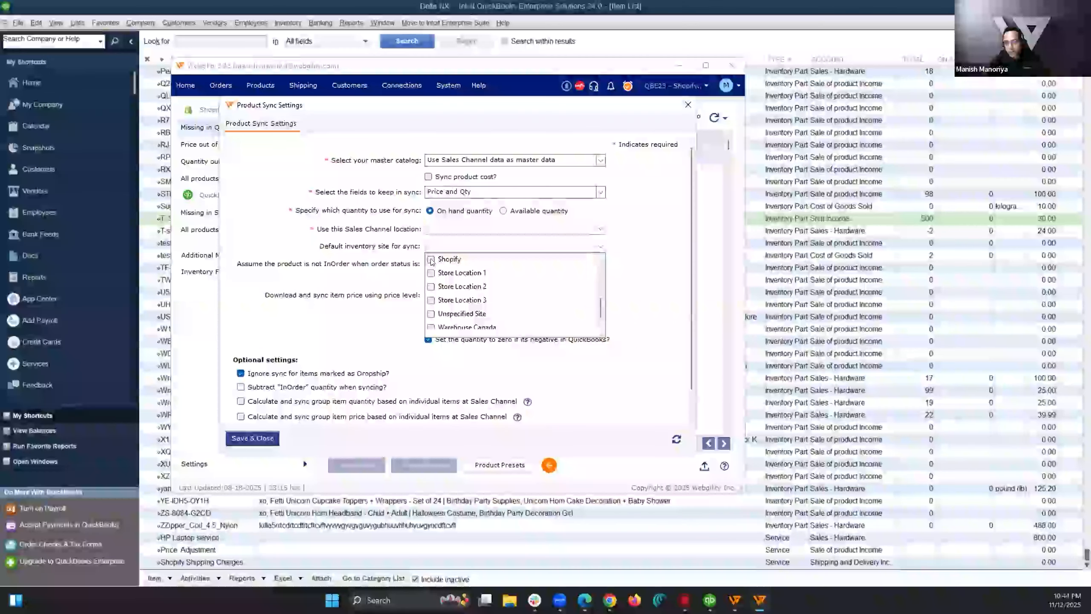
{"action": "left_click", "coordinate": [431, 259]}
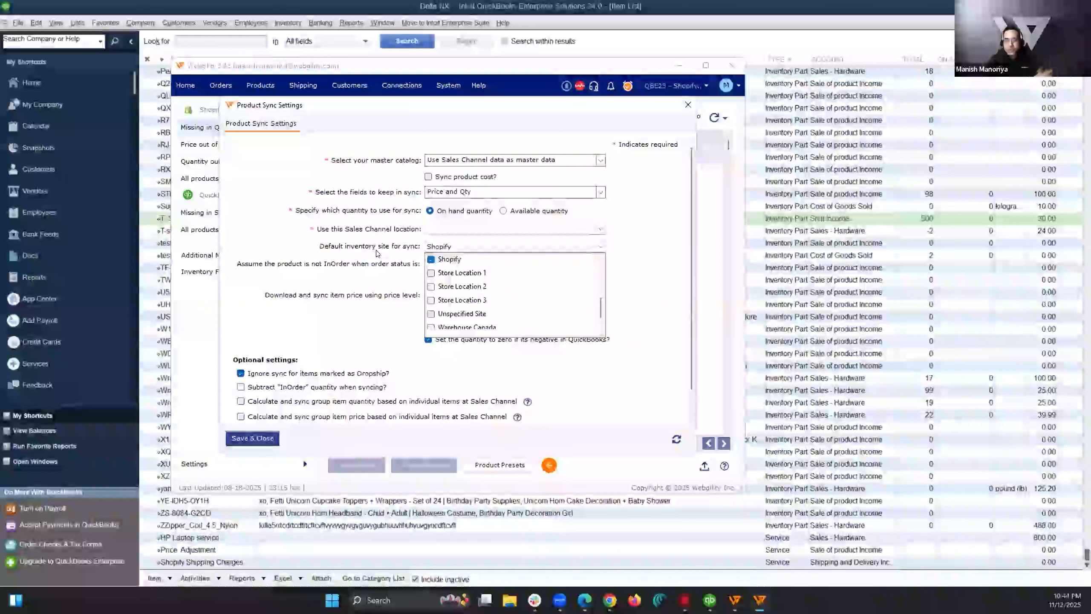
{"action": "left_click", "coordinate": [411, 255]}
{"action": "left_click", "coordinate": [494, 265]}
{"action": "left_click", "coordinate": [414, 248]}
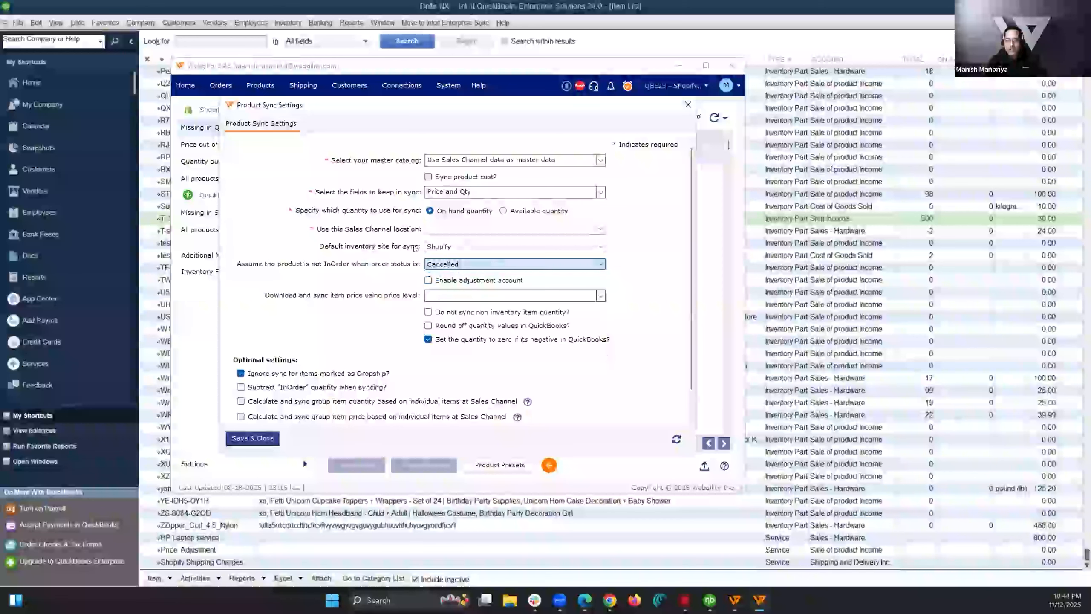
Step: Set Shopify26 as the sales channel location for product sync and close the product sync settings
{"action": "left_click", "coordinate": [574, 229]}
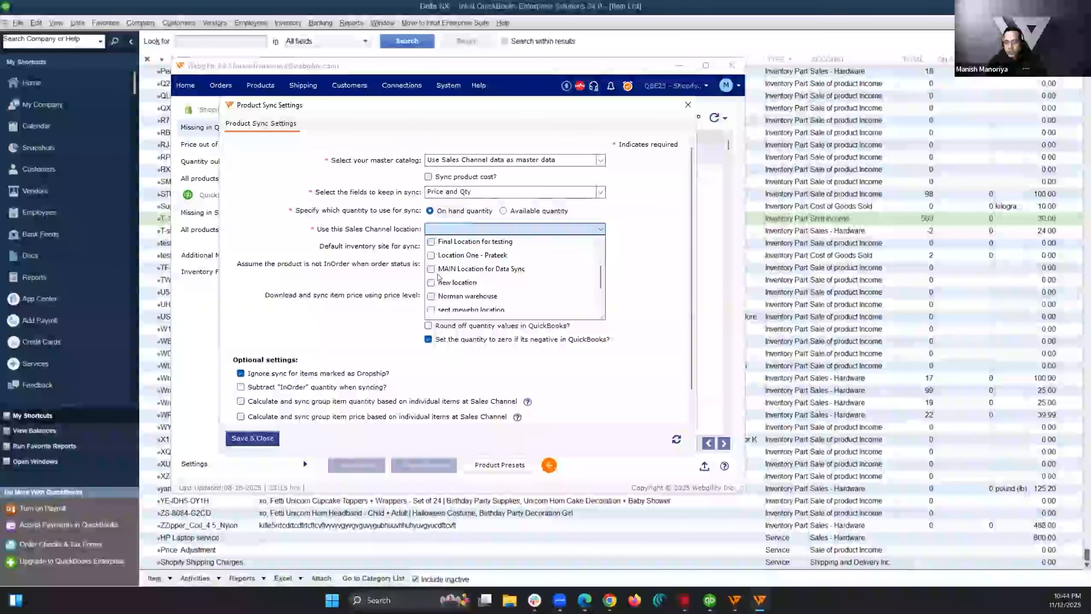
{"action": "scroll", "coordinate": [447, 284], "scroll_direction": "down", "scroll_amount": 1}
{"action": "left_click", "coordinate": [364, 232]}
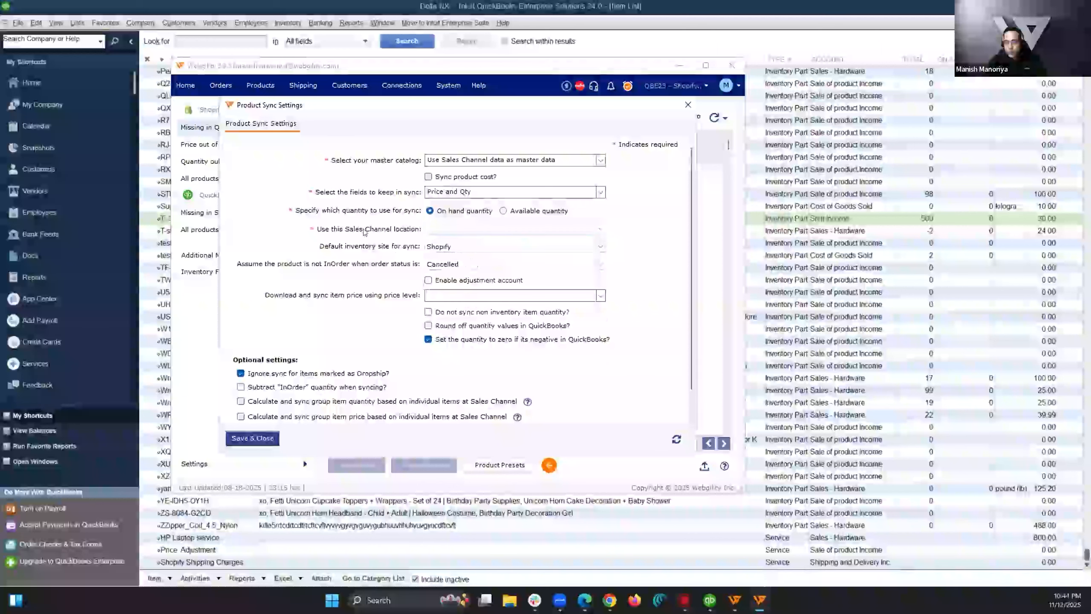
{"action": "left_click", "coordinate": [432, 277]}
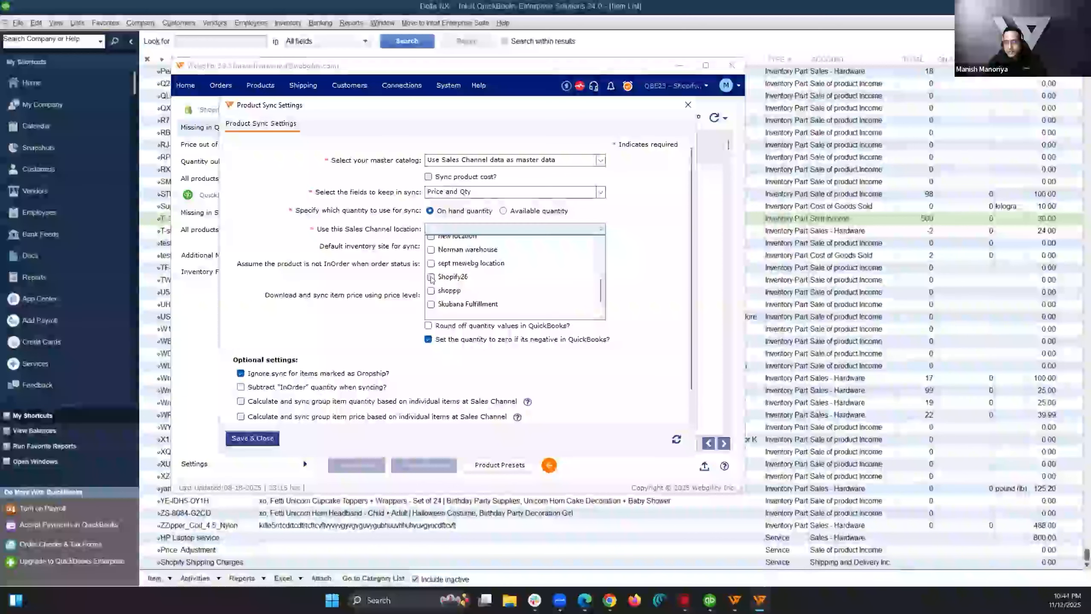
{"action": "left_click", "coordinate": [615, 277]}
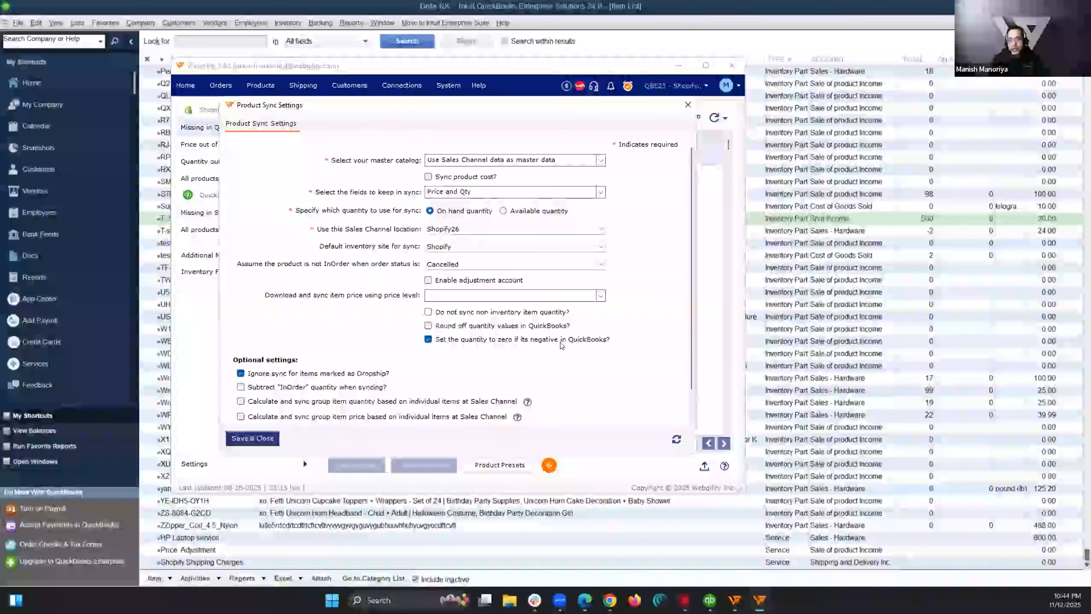
{"action": "left_click", "coordinate": [605, 340]}
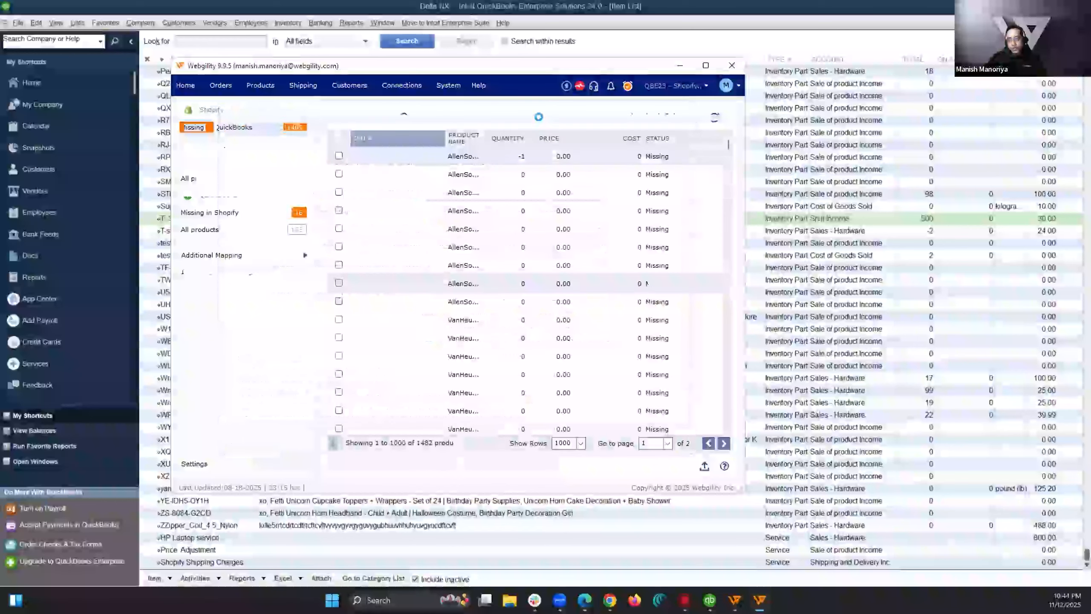
Step: Open the accounting sync settings of the Shopify profile and go to its Products section
{"action": "left_click", "coordinate": [415, 88]}
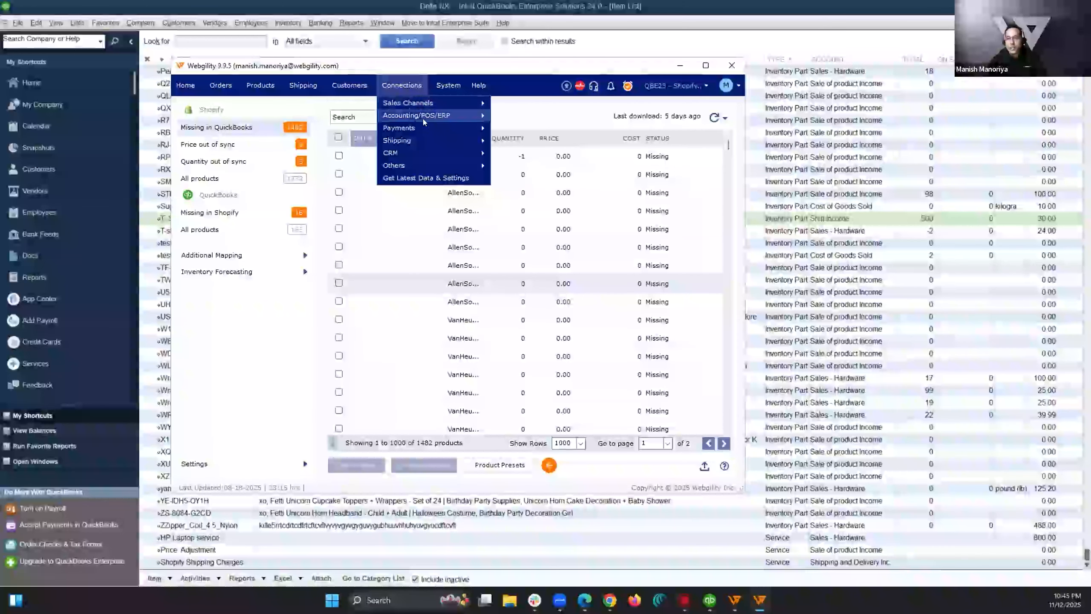
{"action": "mouse_move", "coordinate": [423, 116]}
{"action": "left_click", "coordinate": [535, 127]}
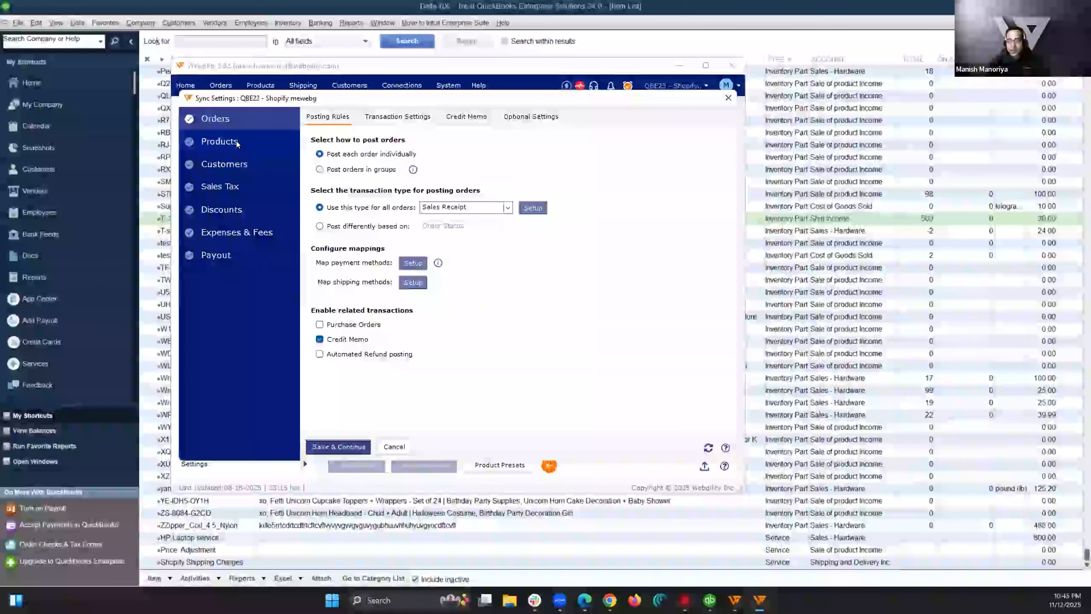
{"action": "left_click", "coordinate": [234, 144]}
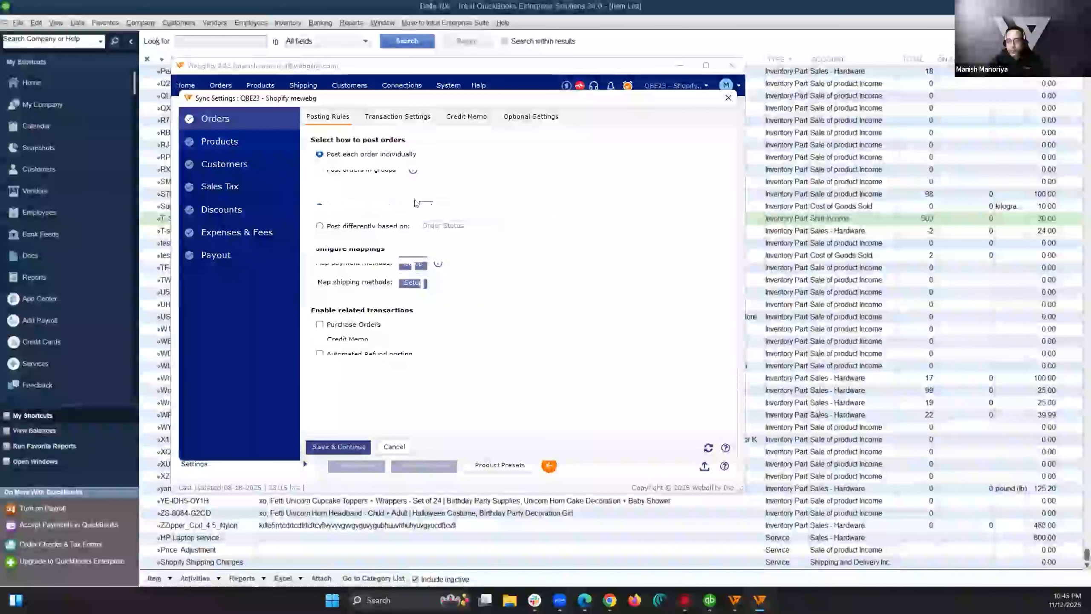
Step: Keep Shopify as the default inventory site for this sales channel and save the product settings
{"action": "left_click", "coordinate": [561, 335]}
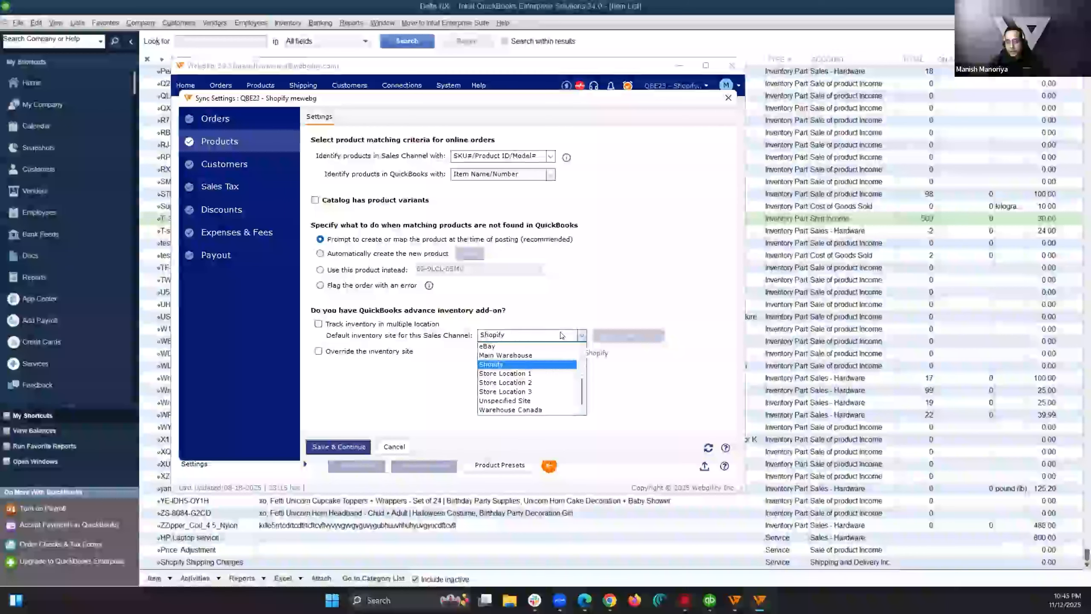
{"action": "left_click", "coordinate": [601, 307]}
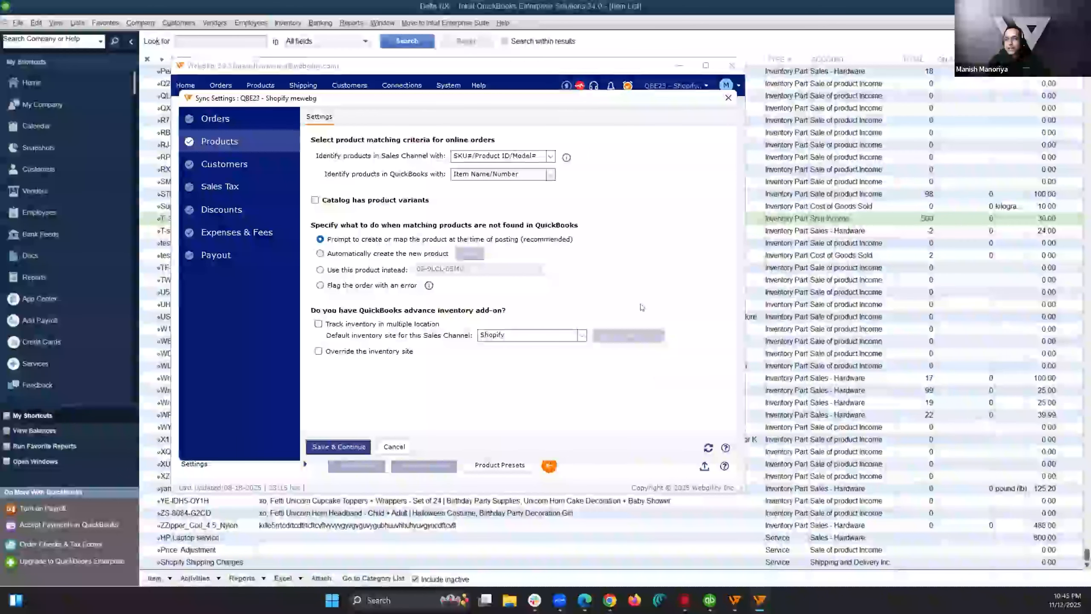
{"action": "left_click", "coordinate": [348, 447]}
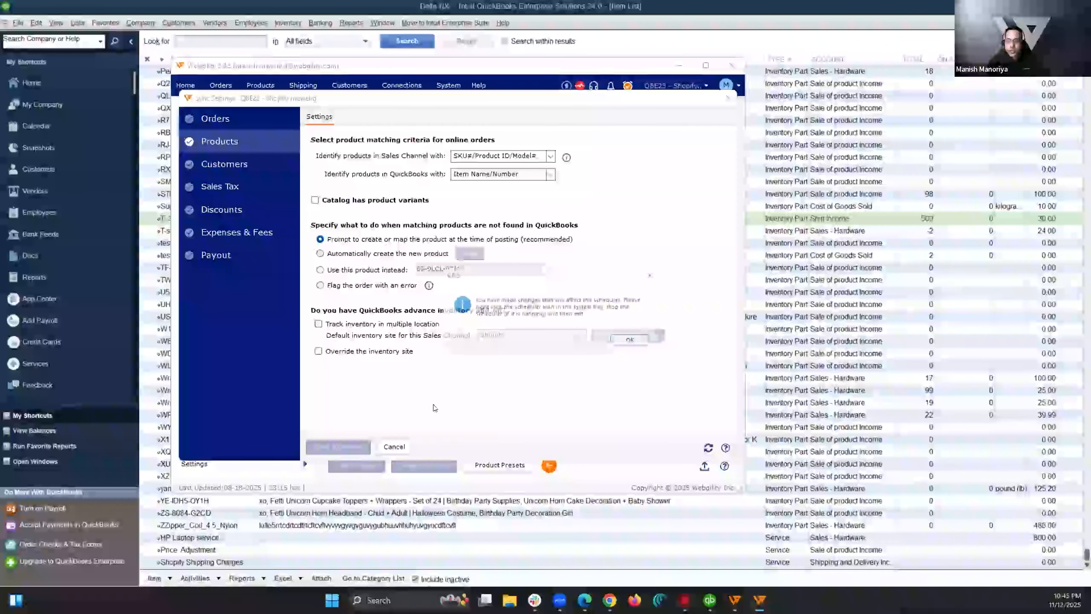
{"action": "left_click", "coordinate": [636, 343]}
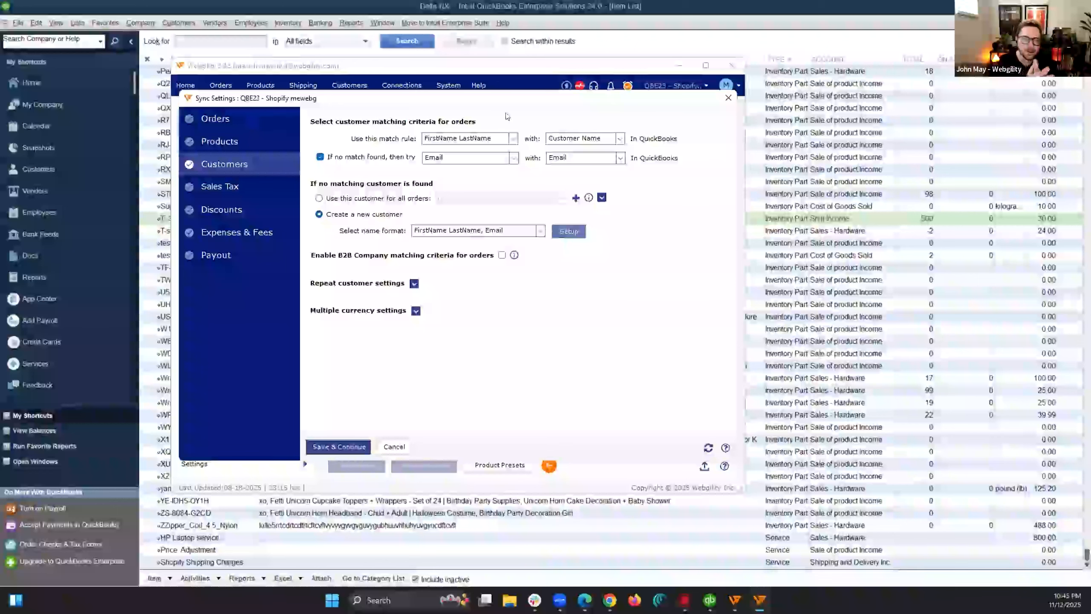
Step: Close the sync settings and switch to the QBE23 - BigCom store profile
{"action": "left_click", "coordinate": [728, 98]}
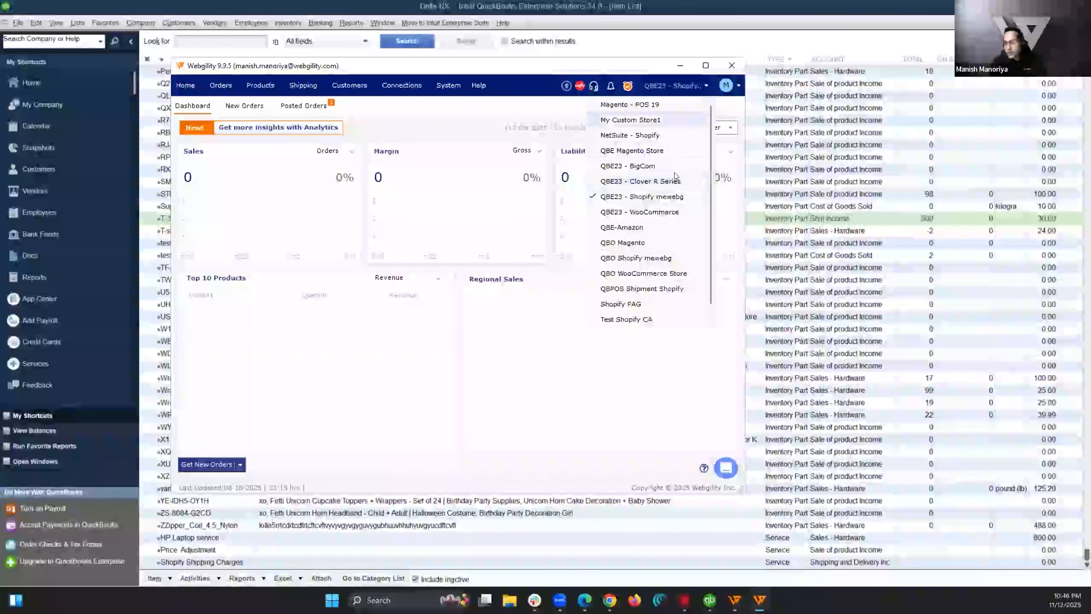
{"action": "left_click", "coordinate": [633, 171]}
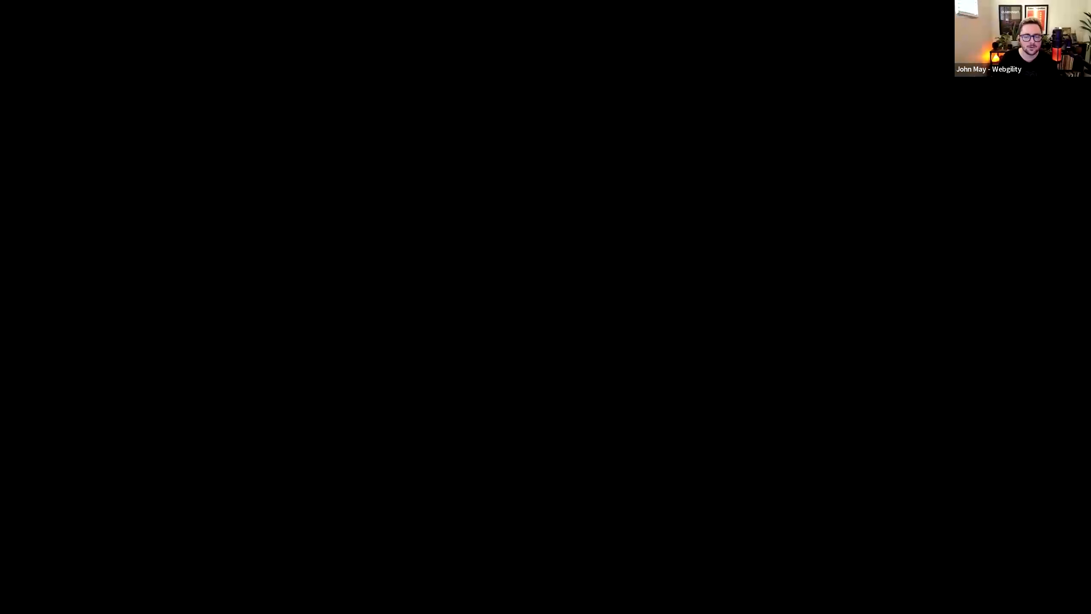
{"action": "key", "text": "Right"}
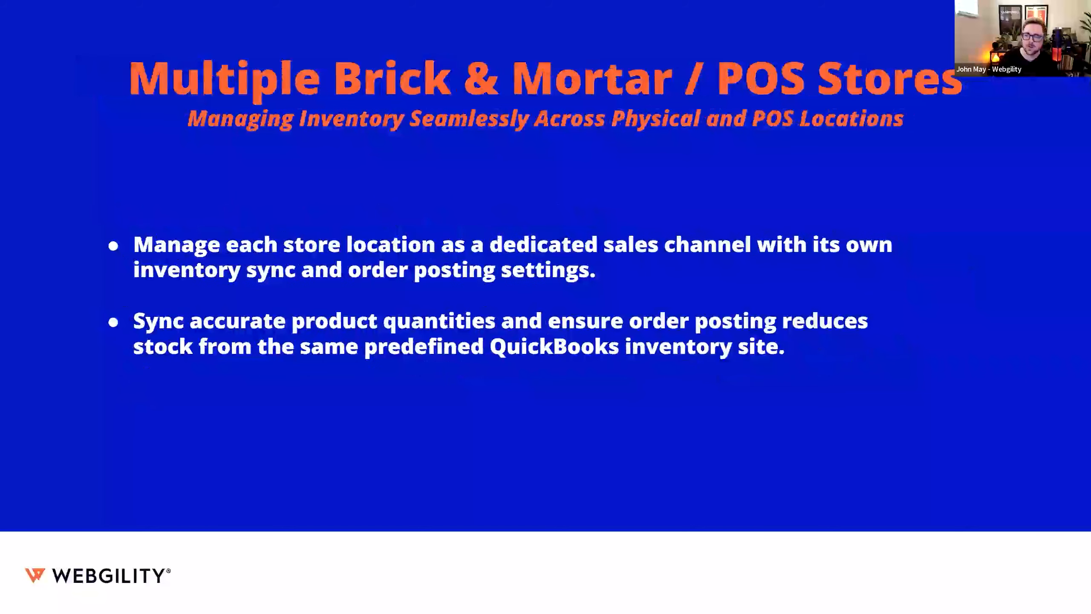
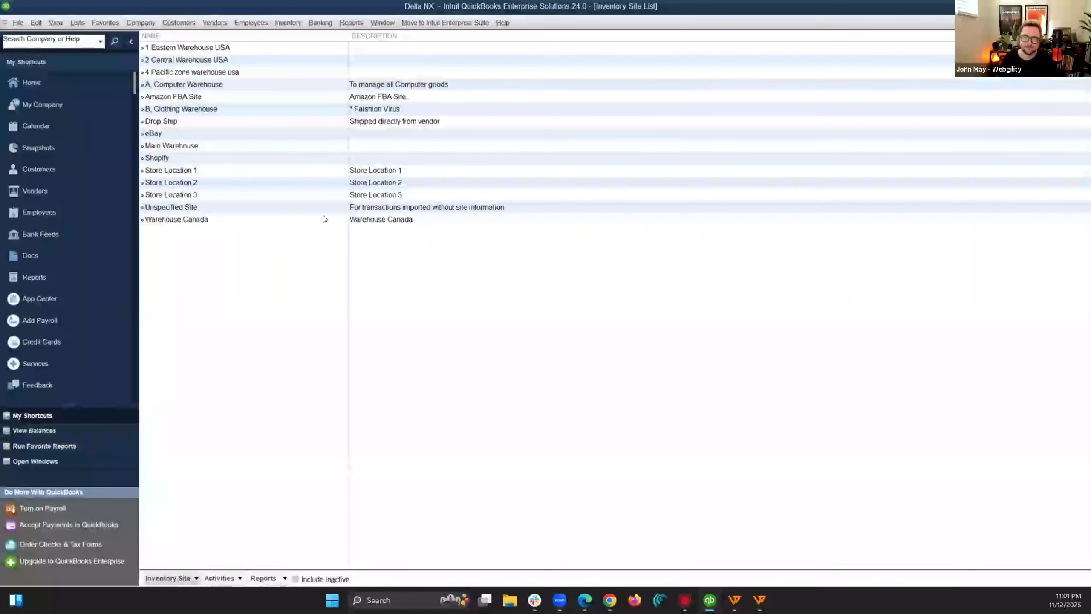
Step: Select Main Warehouse and Amazon FBA Site in turn in the QuickBooks inventory site list
{"action": "left_click", "coordinate": [262, 148]}
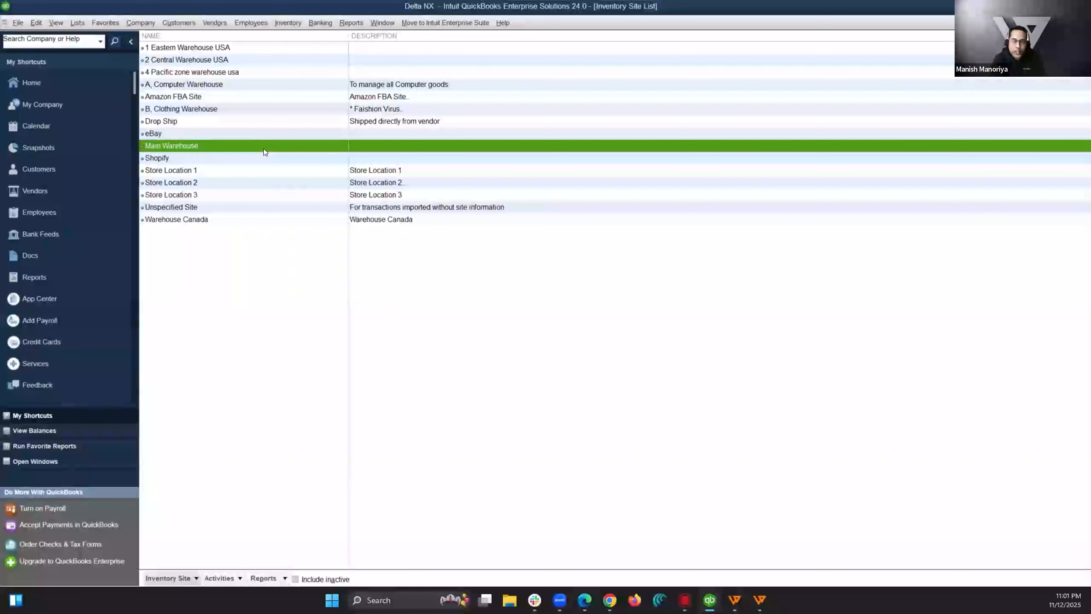
{"action": "left_click", "coordinate": [205, 98]}
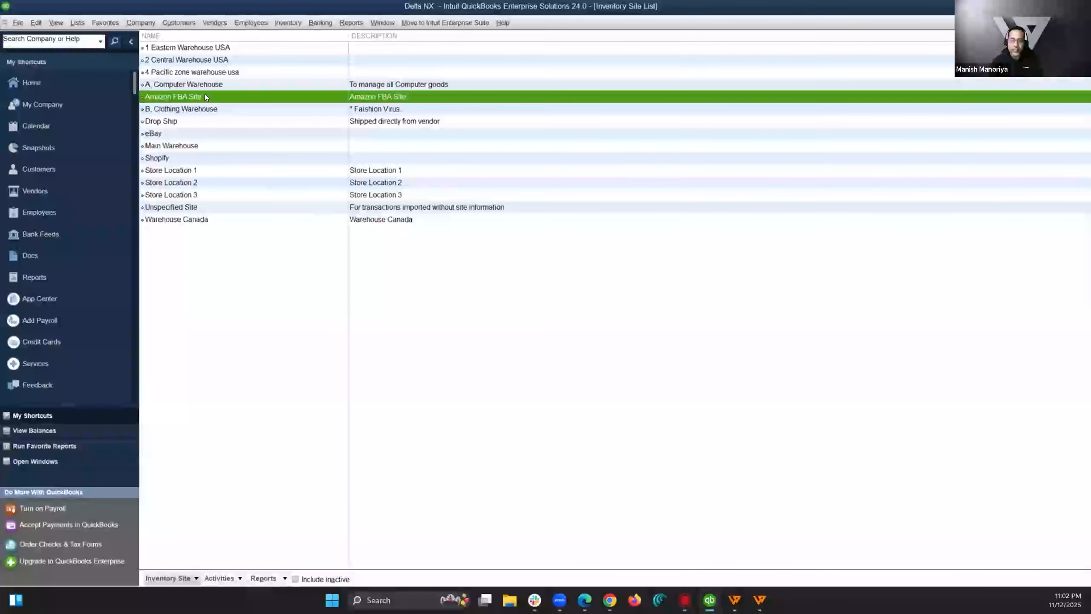
{"action": "left_click", "coordinate": [395, 324]}
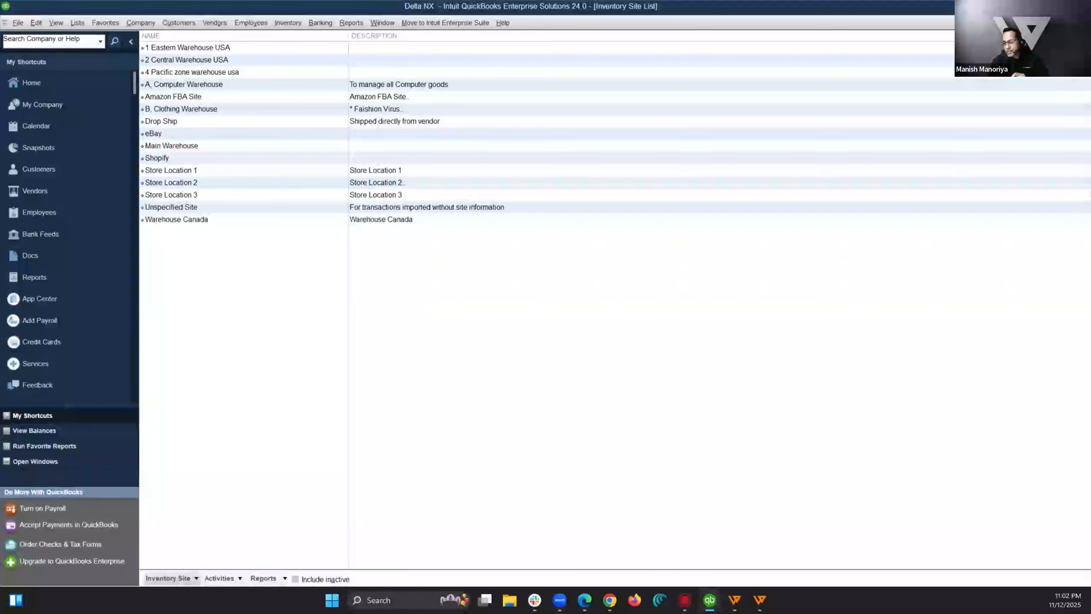
Step: Switch to Webgility and open the accounting sync settings for the QBE-Amazon store profile
{"action": "left_click", "coordinate": [760, 600]}
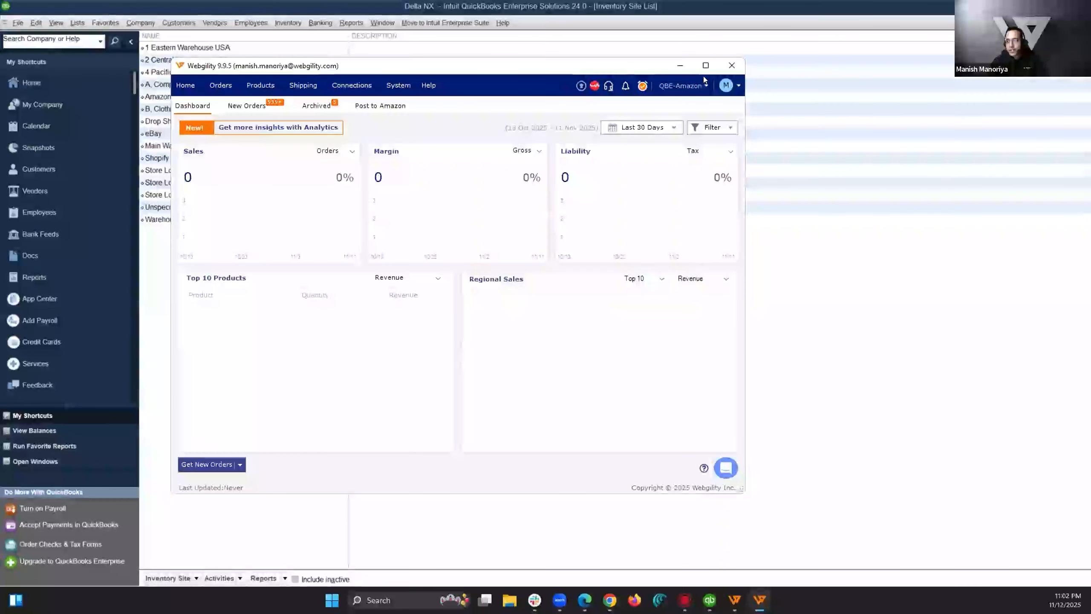
{"action": "left_click", "coordinate": [352, 85]}
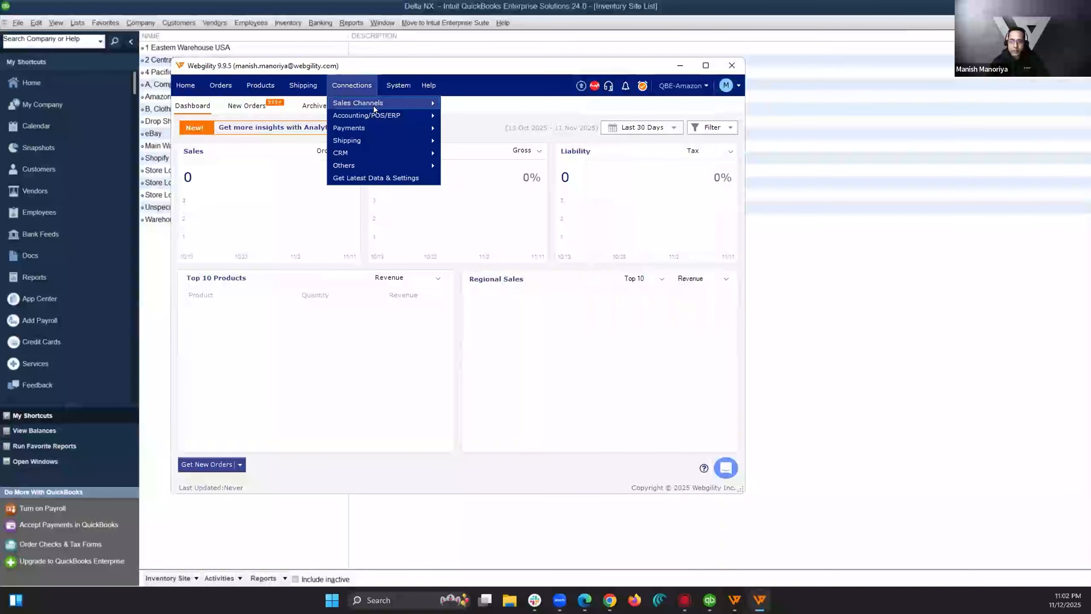
{"action": "left_click", "coordinate": [484, 127]}
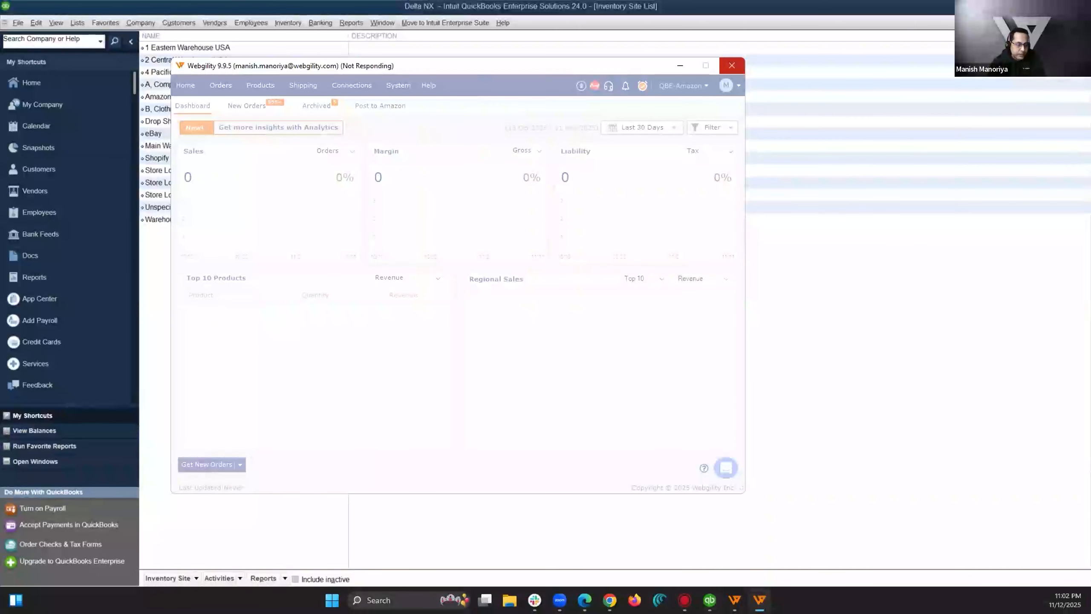
Step: Bring the QBE-Amazon sync settings window back to the front and move it off the dashboard's edge
{"action": "left_click", "coordinate": [732, 66]}
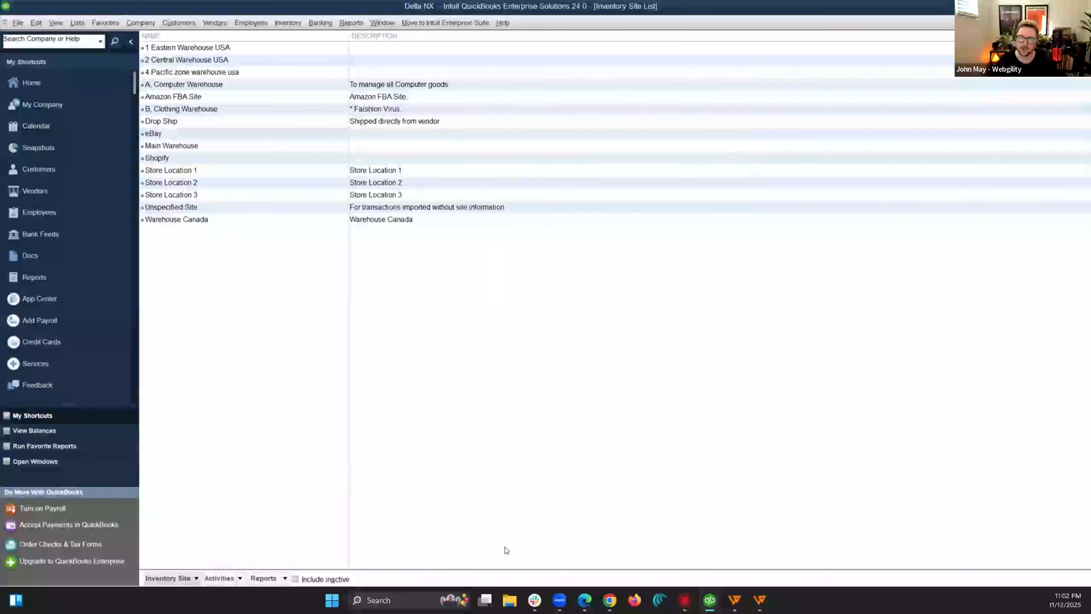
{"action": "left_click", "coordinate": [609, 600]}
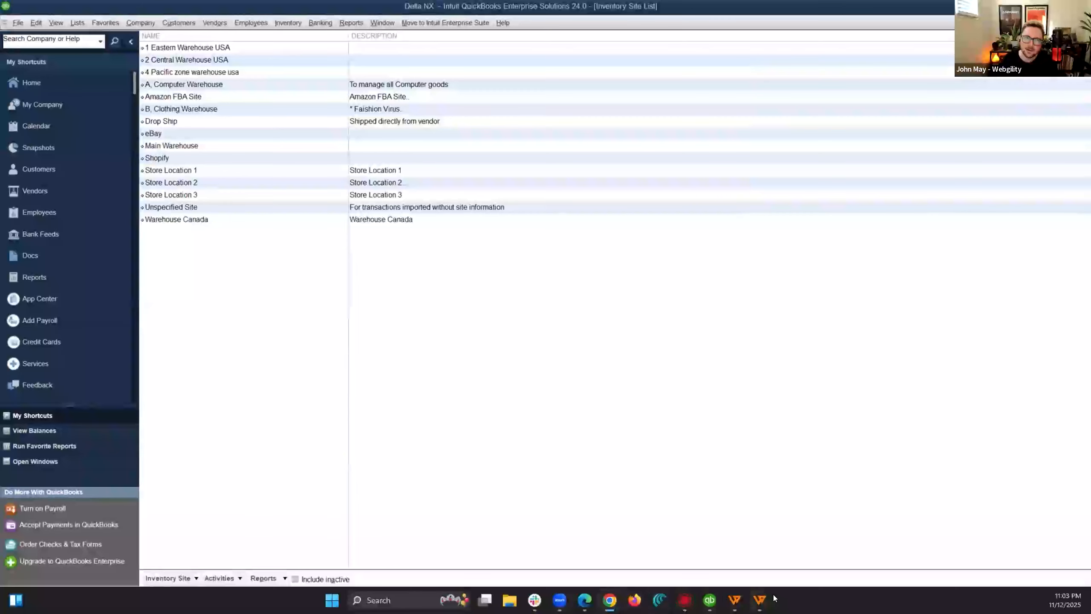
{"action": "mouse_move", "coordinate": [760, 599]}
{"action": "left_click", "coordinate": [807, 542]}
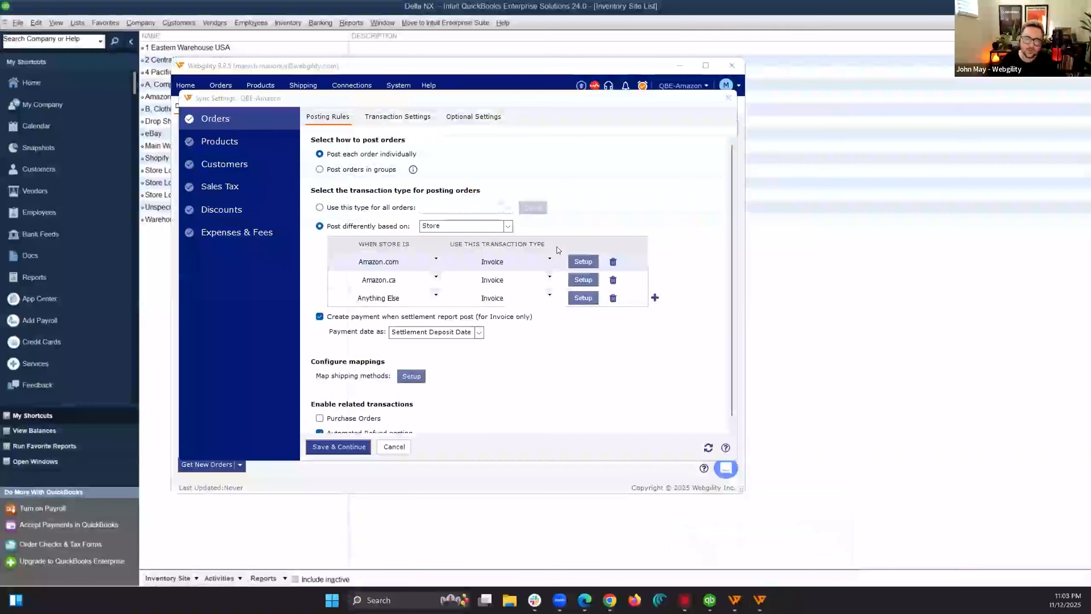
{"action": "left_click_drag", "start_coordinate": [531, 97], "coordinate": [540, 93]}
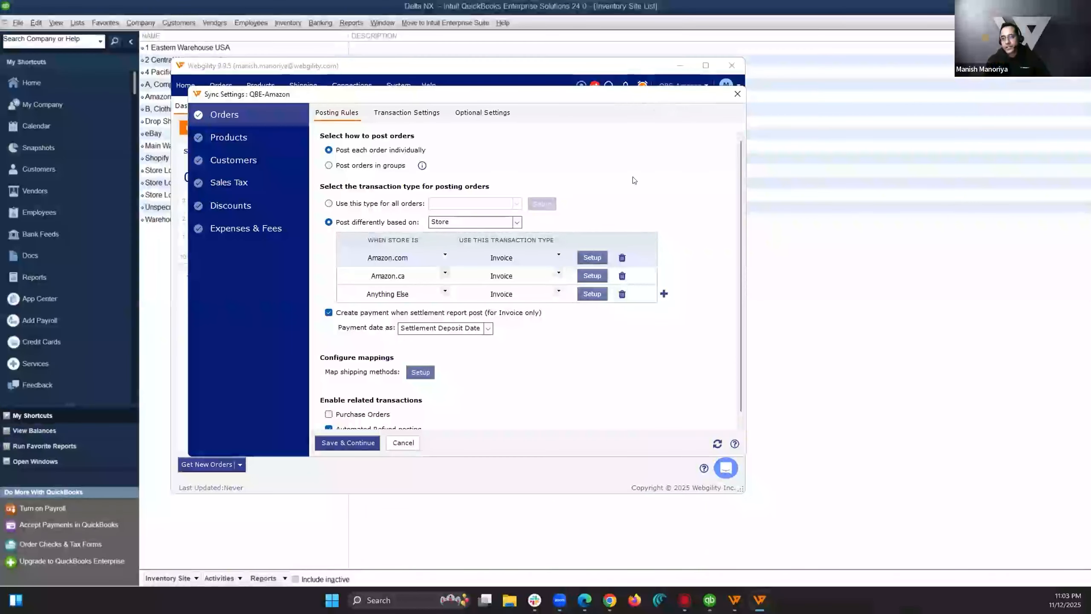
{"action": "left_click_drag", "start_coordinate": [553, 99], "coordinate": [670, 111]}
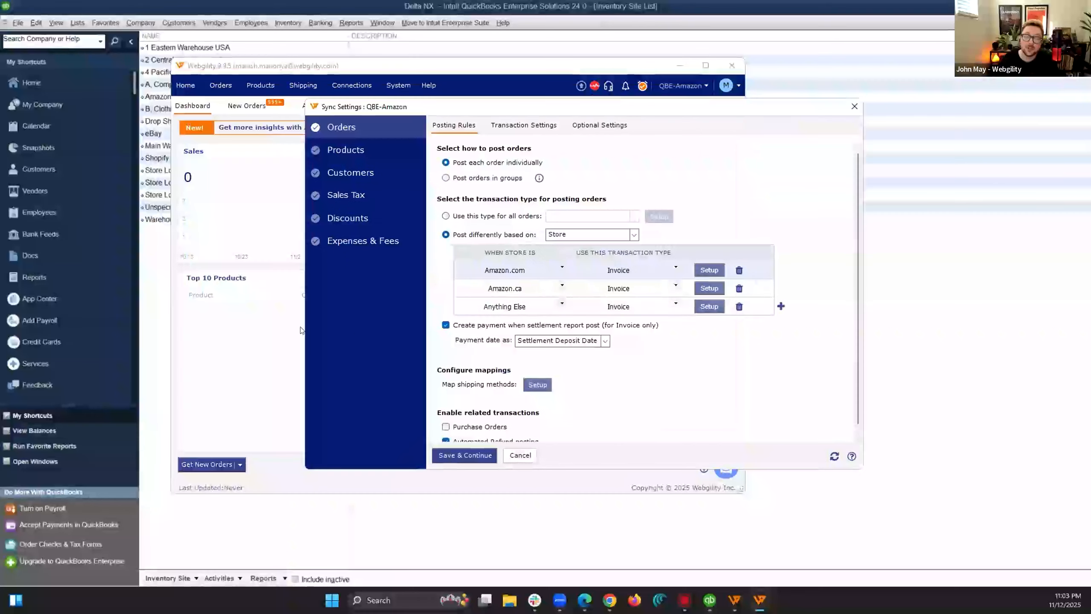
Step: Switch to QuickBooks, return to the home page from the inventory site list, and open the Item List
{"action": "left_click", "coordinate": [157, 269]}
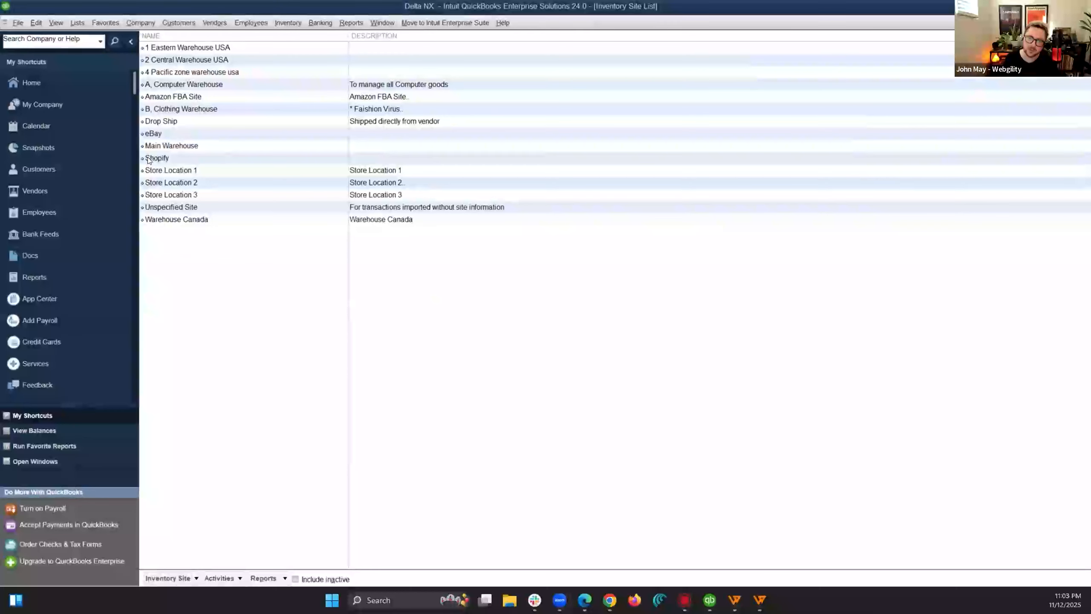
{"action": "left_click", "coordinate": [51, 83]}
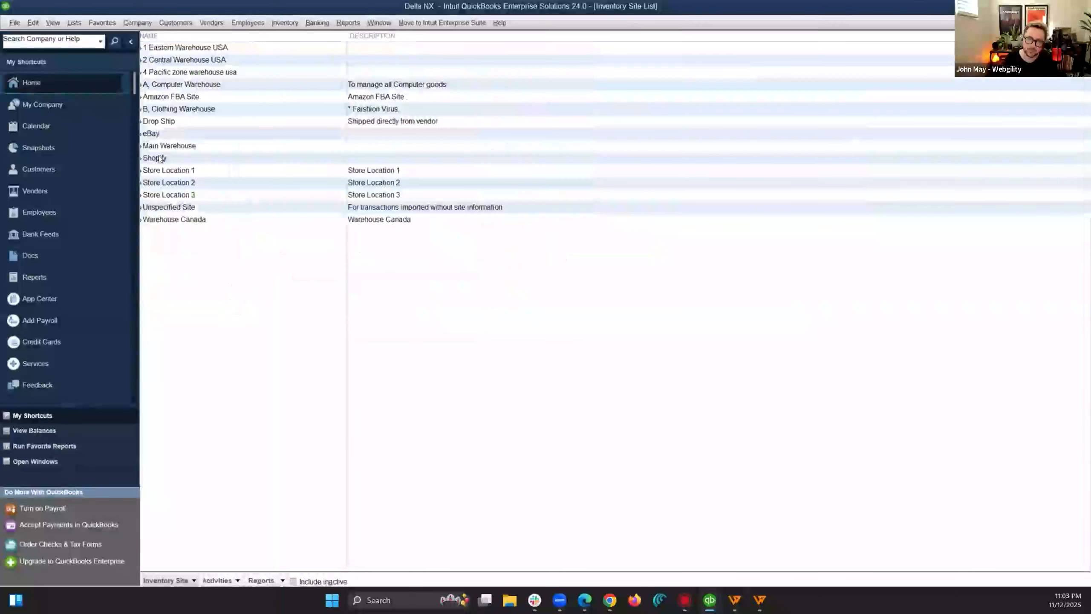
{"action": "key", "text": "Escape"}
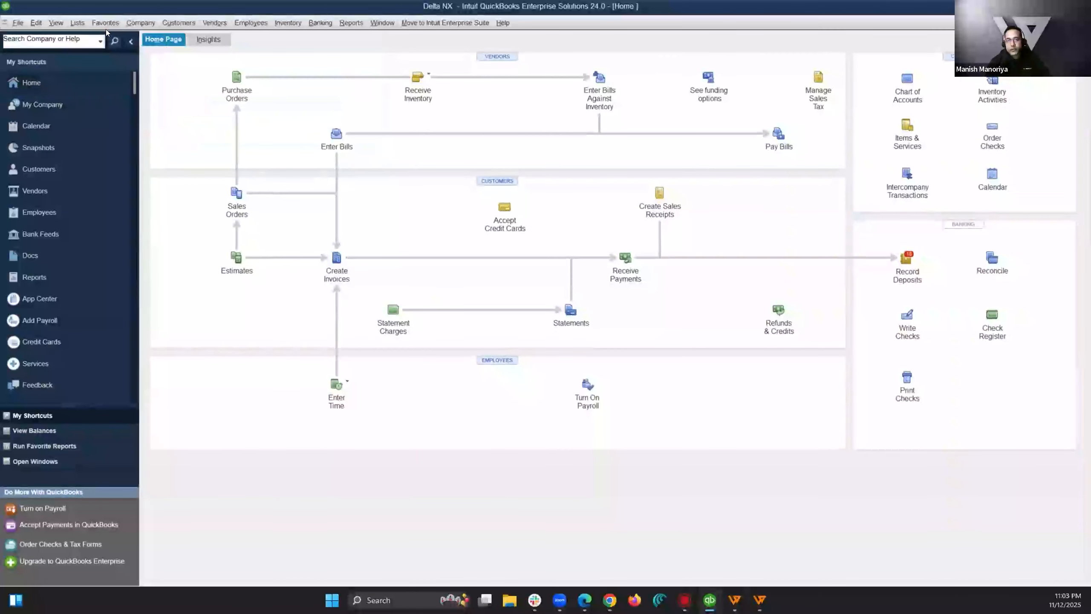
{"action": "left_click", "coordinate": [77, 22]}
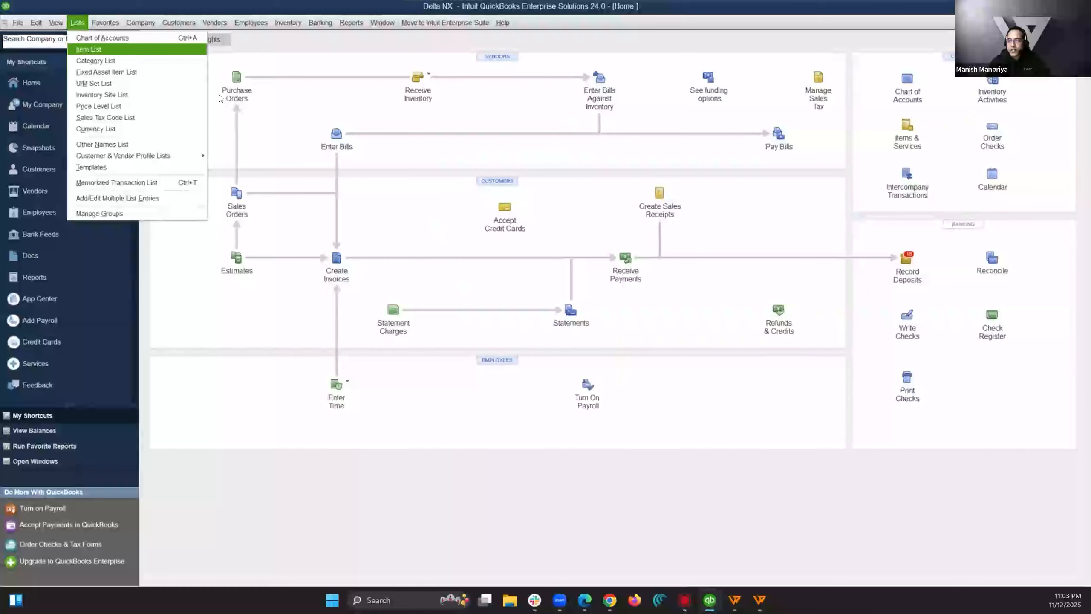
{"action": "left_click", "coordinate": [102, 38]}
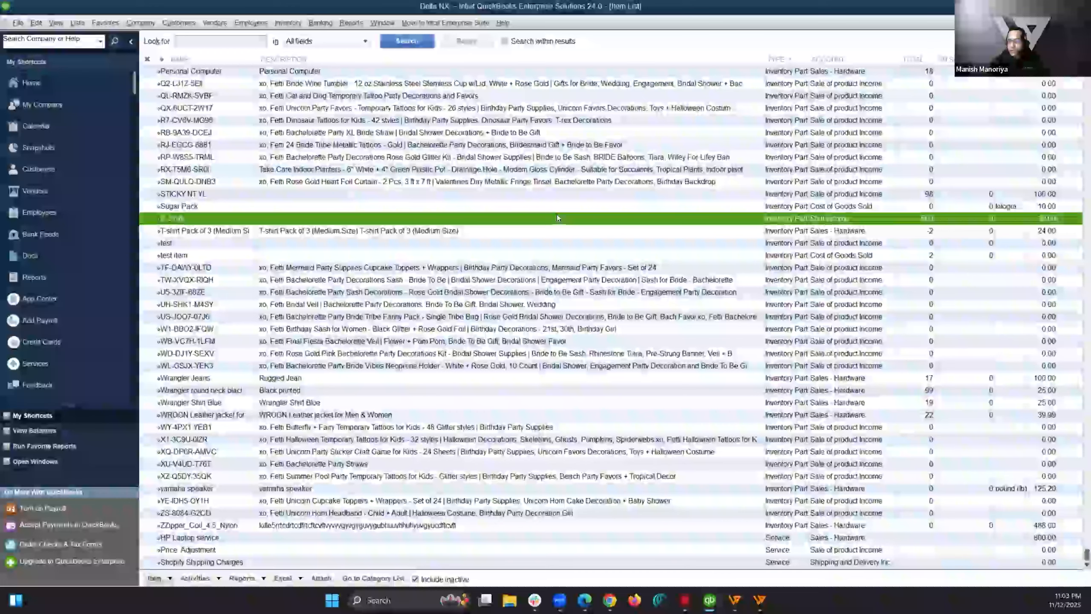
Step: Open a Transfer Inventory form from the T- Shirt item in the Item List
{"action": "left_click", "coordinate": [721, 191]}
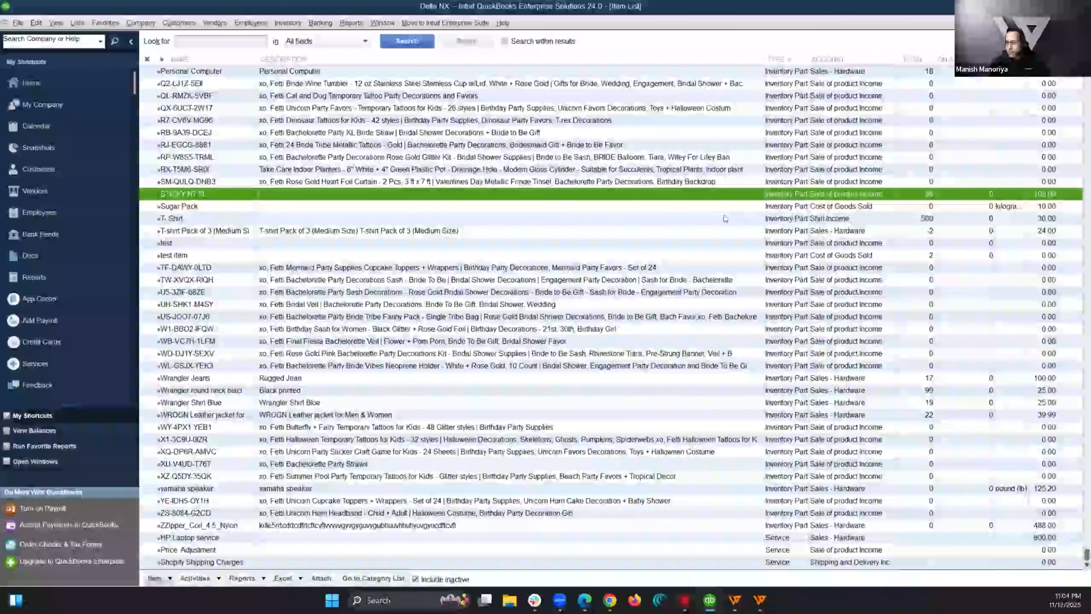
{"action": "left_click", "coordinate": [211, 219]}
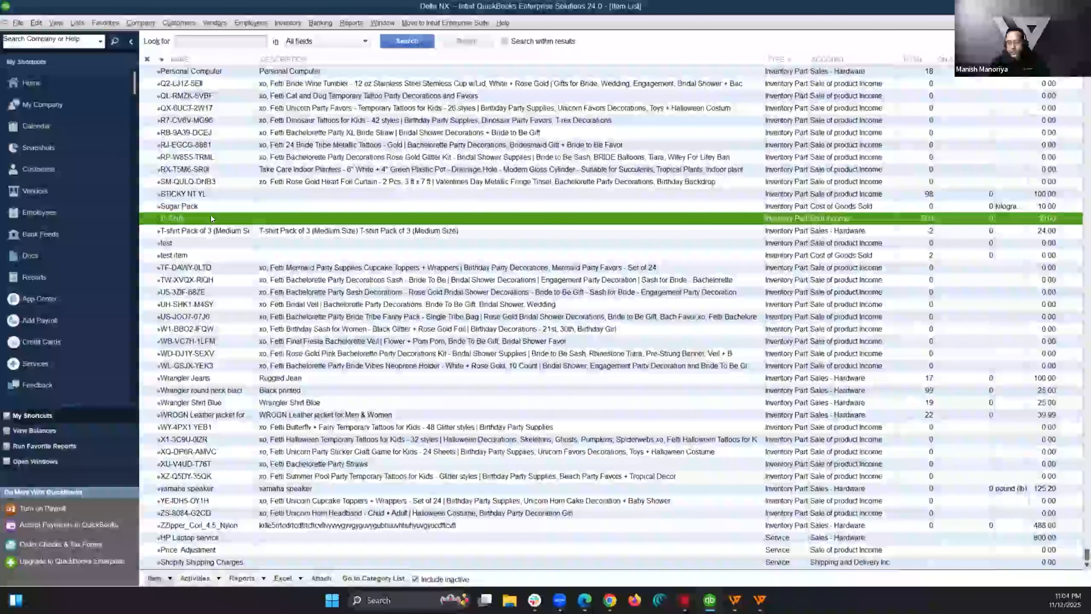
{"action": "right_click", "coordinate": [211, 219]}
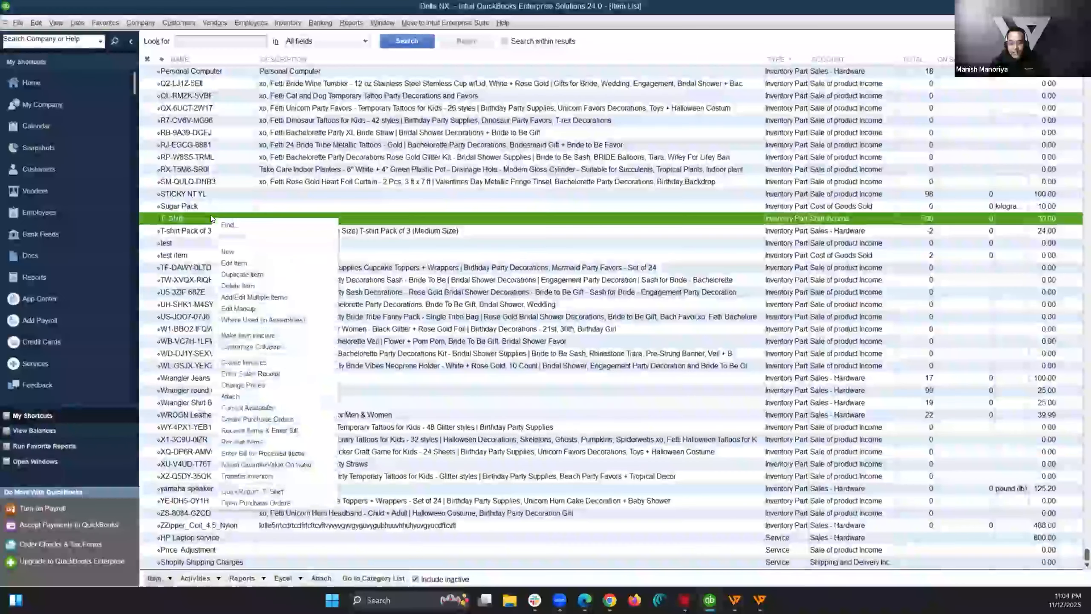
{"action": "left_click", "coordinate": [270, 475]}
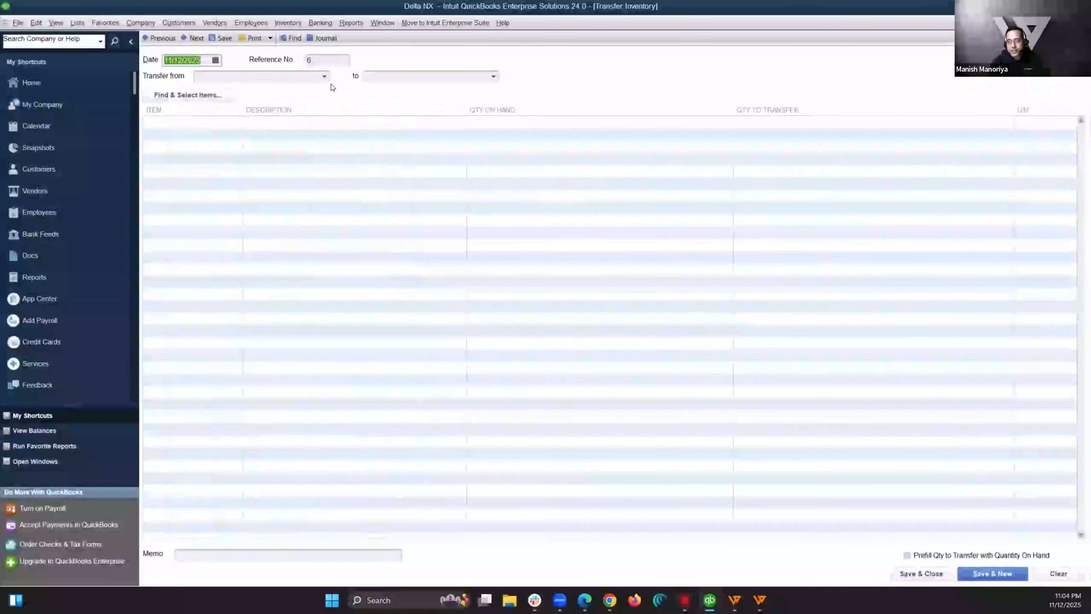
Step: Set the transfer source to Unspecified Site and add the T- Shirt item to the first line
{"action": "left_click", "coordinate": [322, 80]}
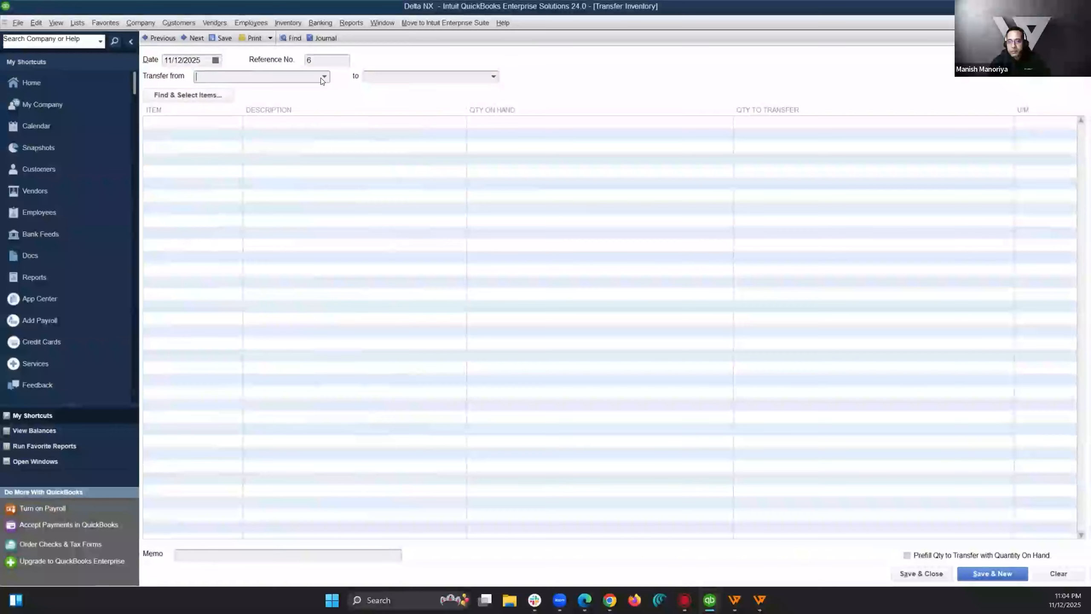
{"action": "left_click", "coordinate": [323, 78]}
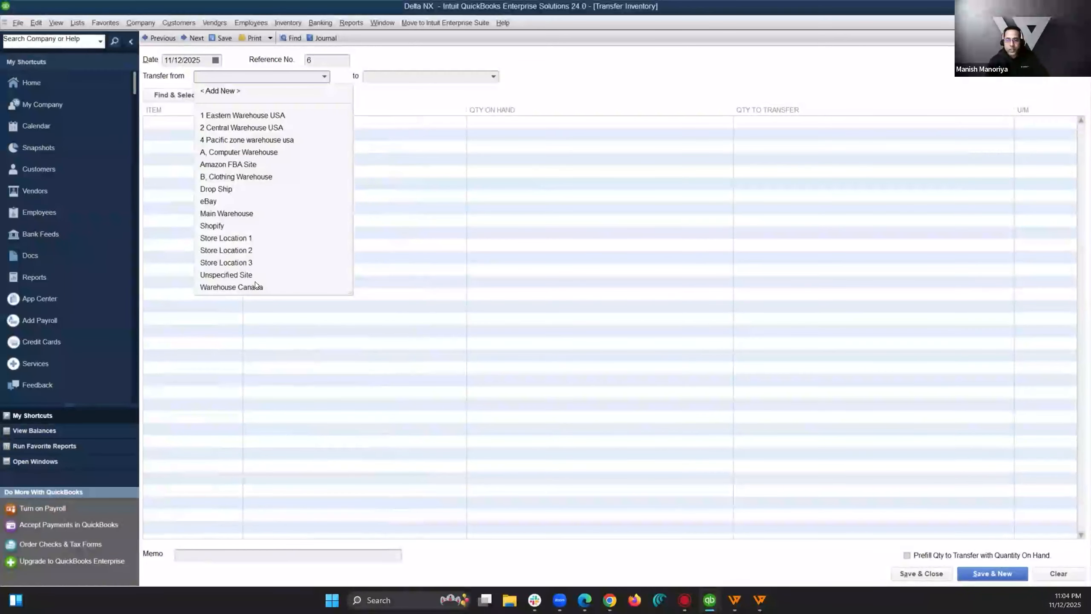
{"action": "left_click", "coordinate": [228, 276]}
{"action": "left_click", "coordinate": [206, 117]}
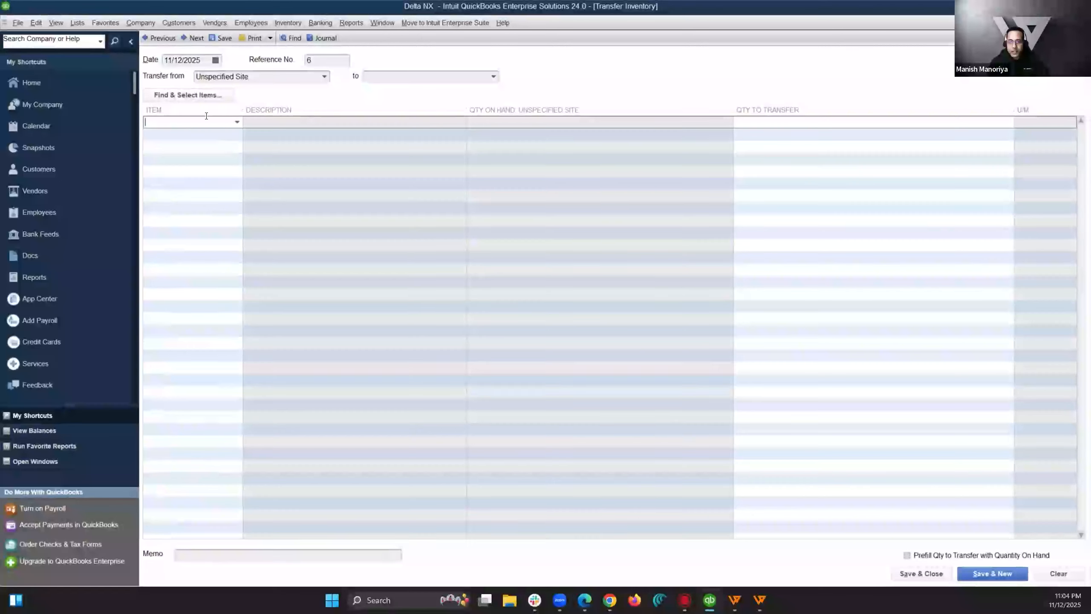
{"action": "type", "text": "T- Shirt"}
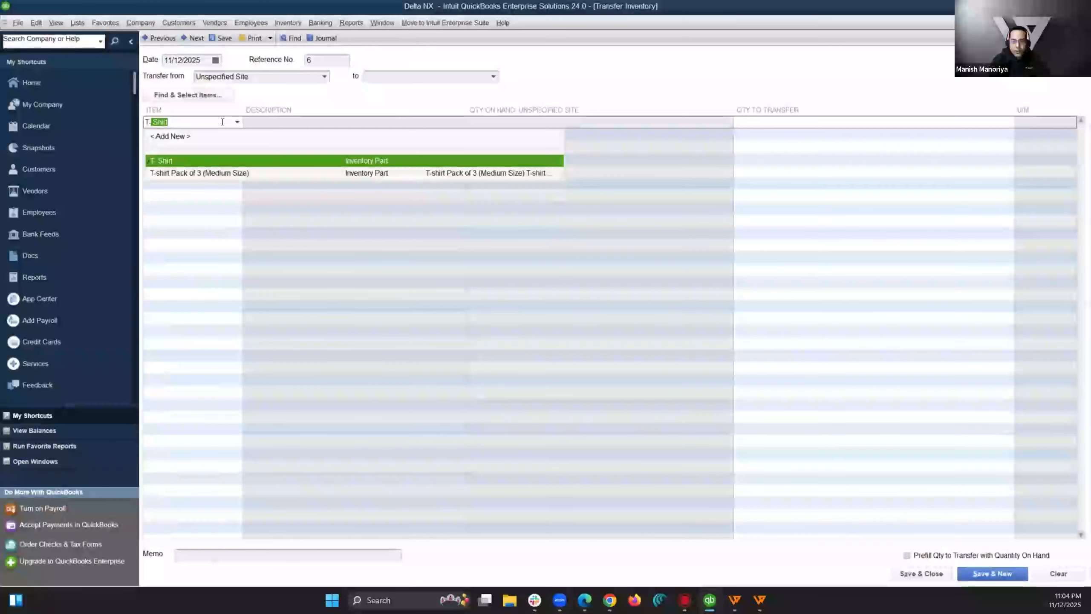
{"action": "left_click", "coordinate": [242, 161]}
{"action": "key", "text": "Tab"}
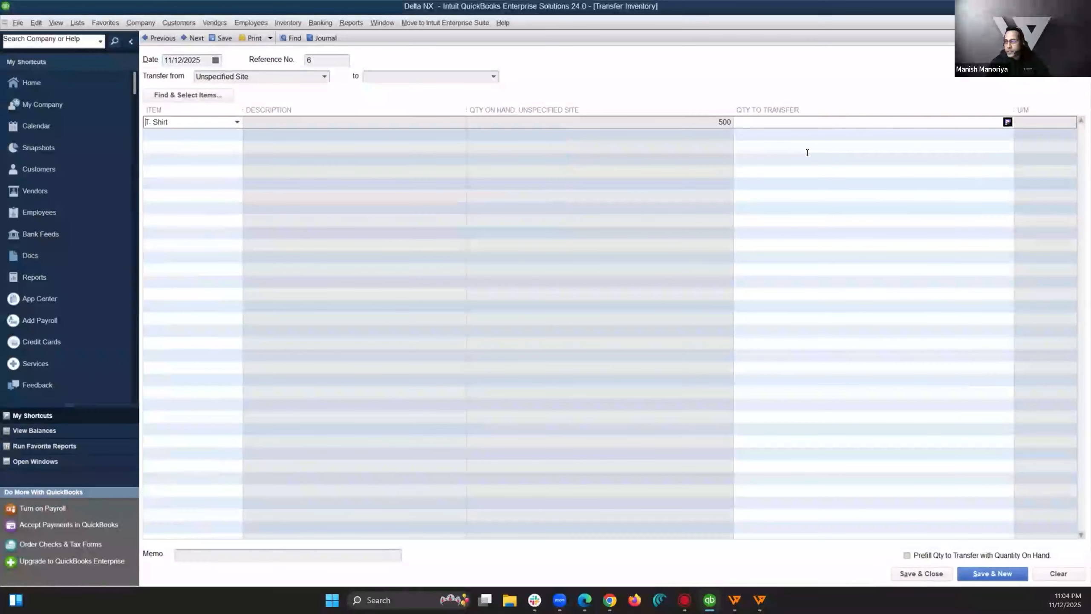
{"action": "left_click_drag", "start_coordinate": [278, 76], "coordinate": [208, 76]}
{"action": "left_click", "coordinate": [323, 78]}
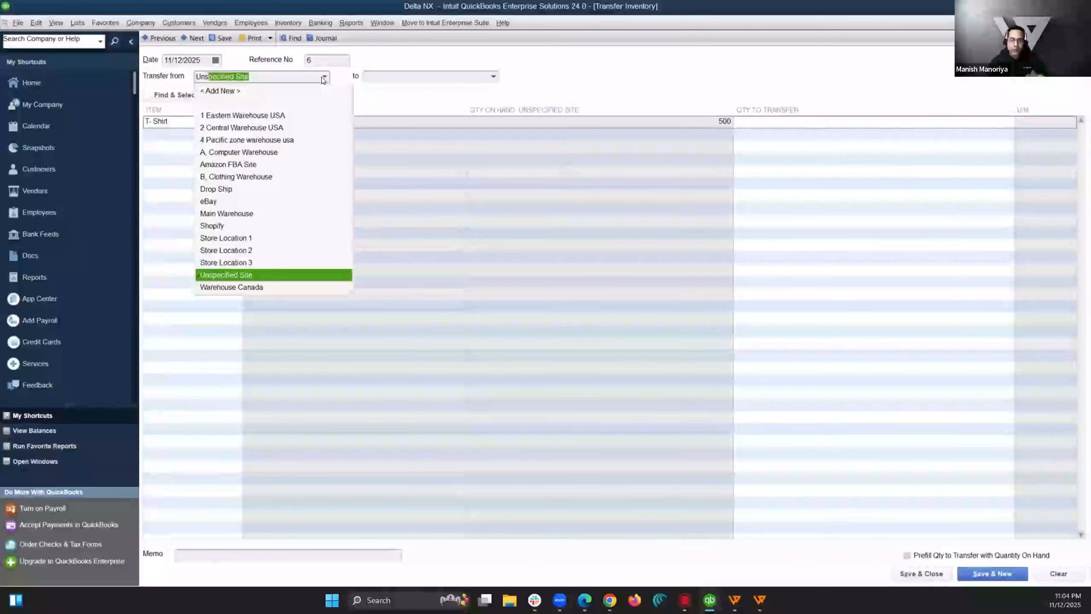
{"action": "left_click", "coordinate": [395, 157]}
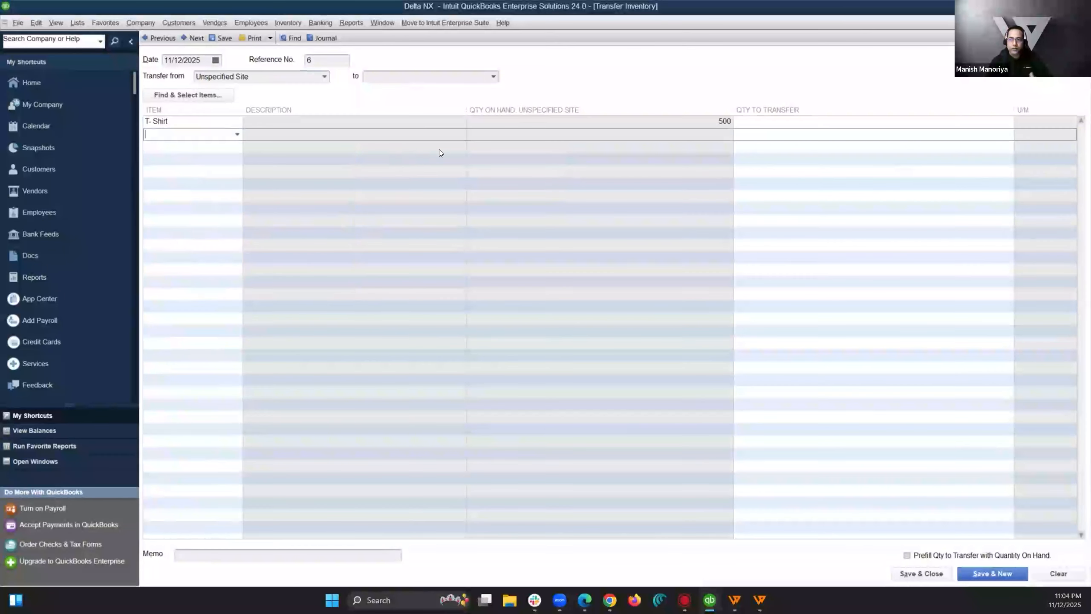
Step: Transfer 200 T- Shirts to Amazon FBA Site, then save the transfer and start a new one
{"action": "left_click", "coordinate": [835, 118]}
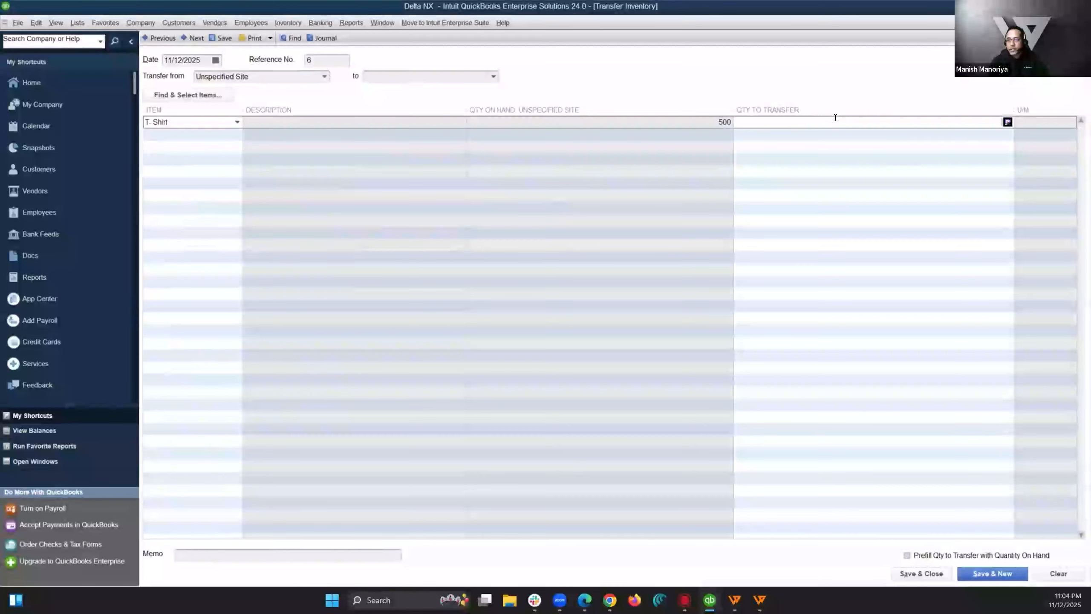
{"action": "left_click", "coordinate": [493, 78]}
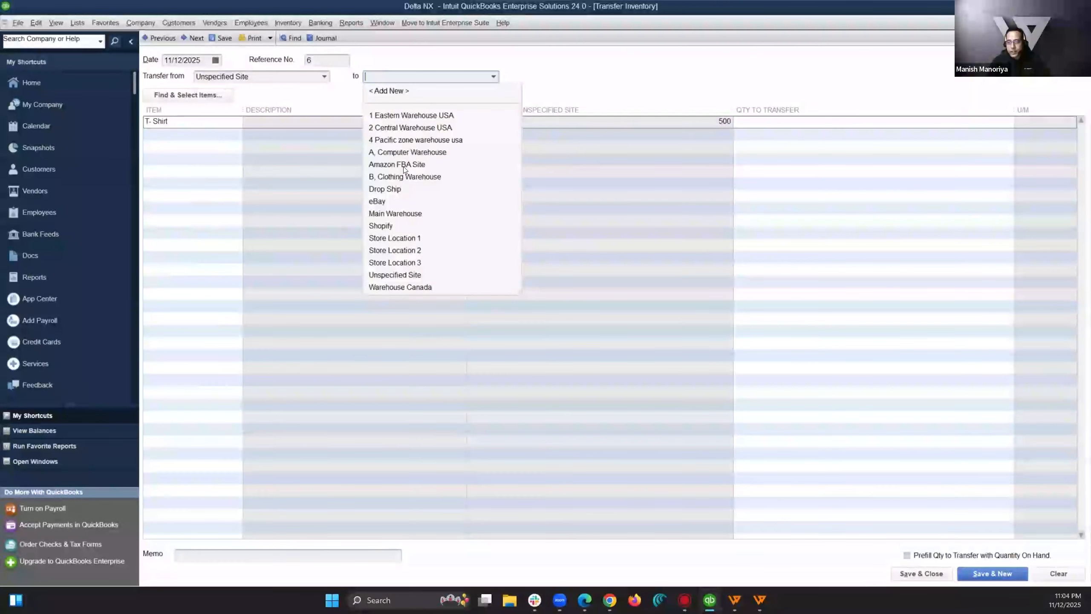
{"action": "left_click", "coordinate": [468, 166]}
{"action": "left_click", "coordinate": [917, 120]}
{"action": "type", "text": "200"}
{"action": "left_click", "coordinate": [905, 261]}
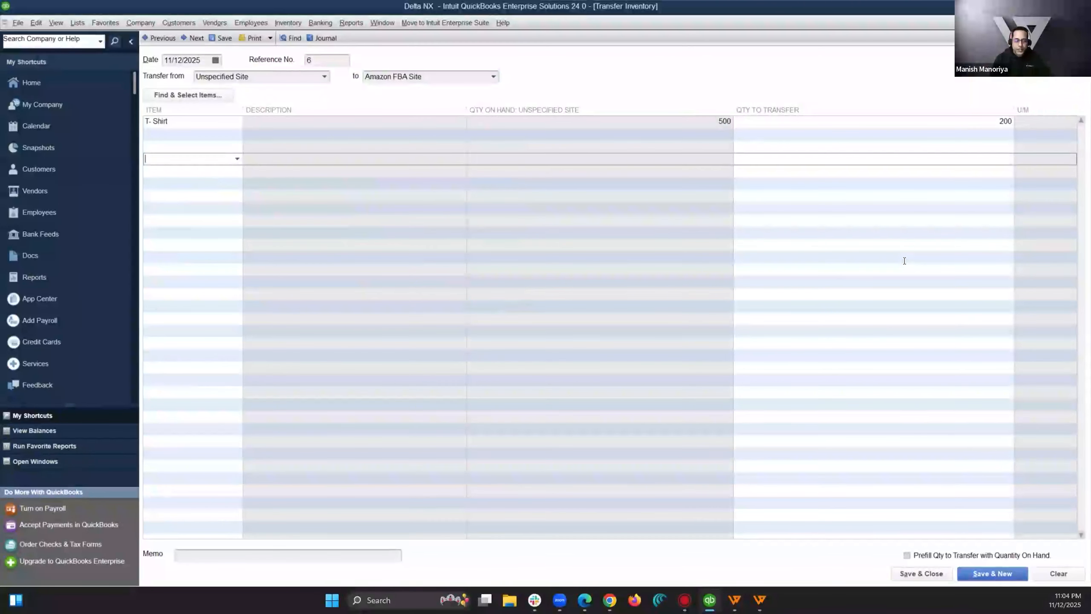
{"action": "left_click", "coordinate": [923, 573]}
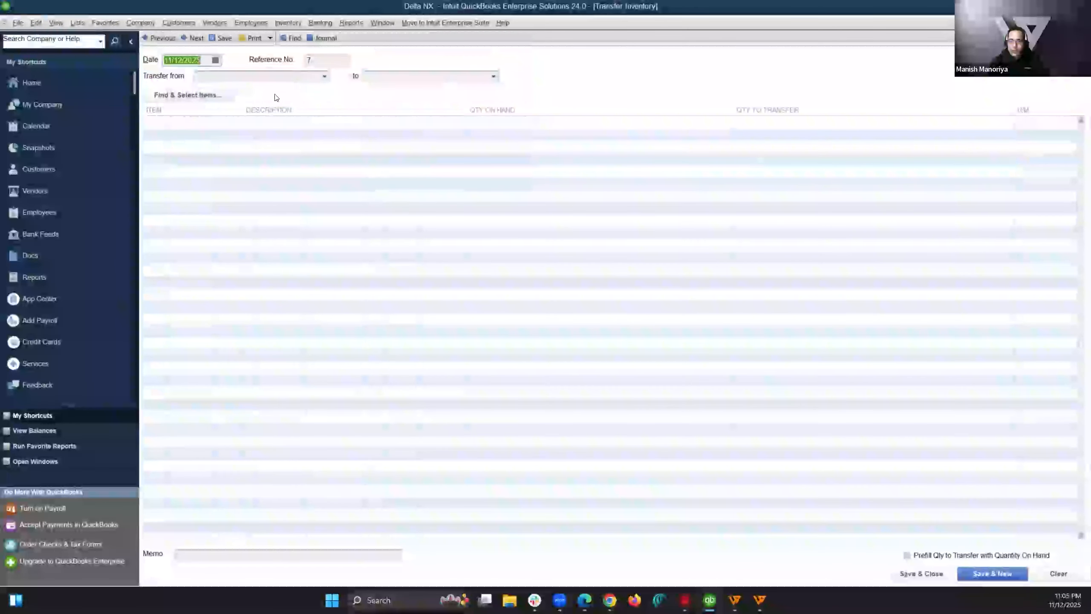
Step: Add the T- Shirt item to the new transfer and set Unspecified Site as its source
{"action": "left_click", "coordinate": [200, 119]}
{"action": "type", "text": "T- Shirt"}
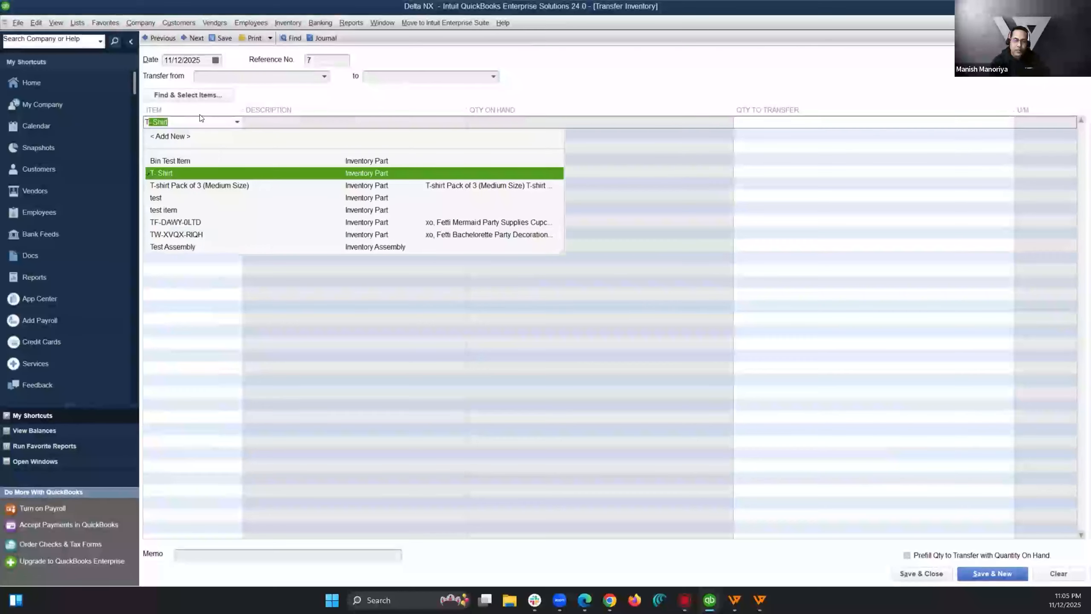
{"action": "left_click", "coordinate": [238, 172]}
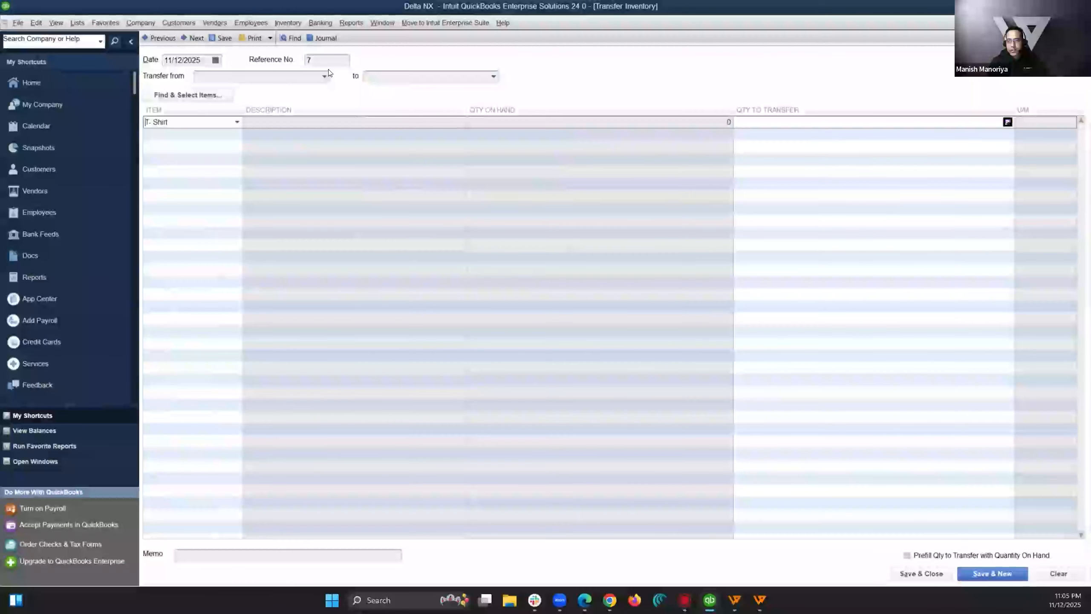
{"action": "left_click", "coordinate": [323, 78]}
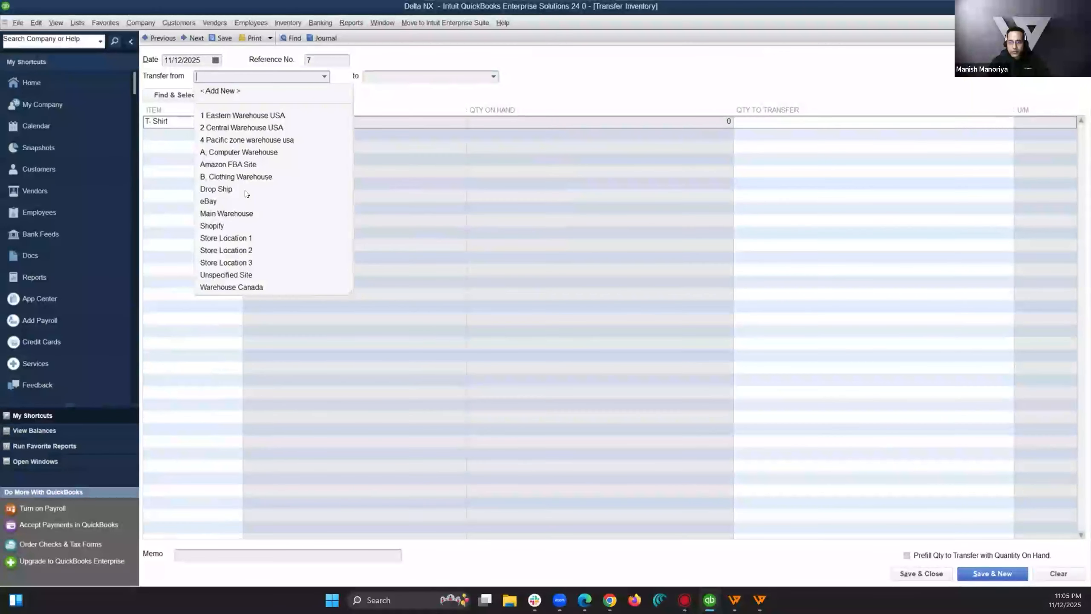
{"action": "left_click", "coordinate": [236, 276]}
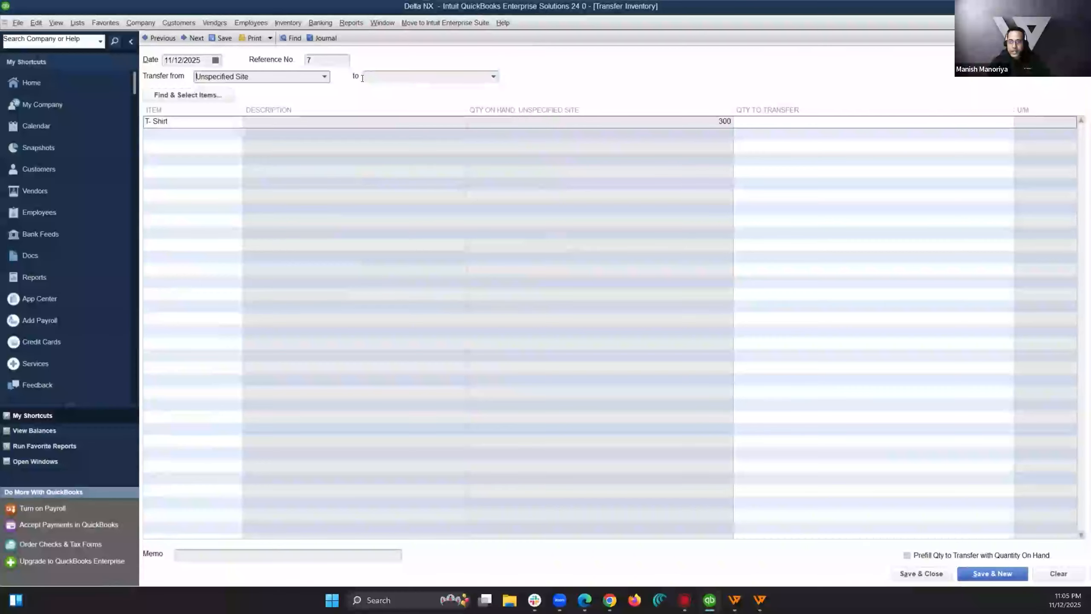
Step: Transfer 300 T- Shirts to Main Warehouse, then save and close the transfer
{"action": "left_click", "coordinate": [490, 78]}
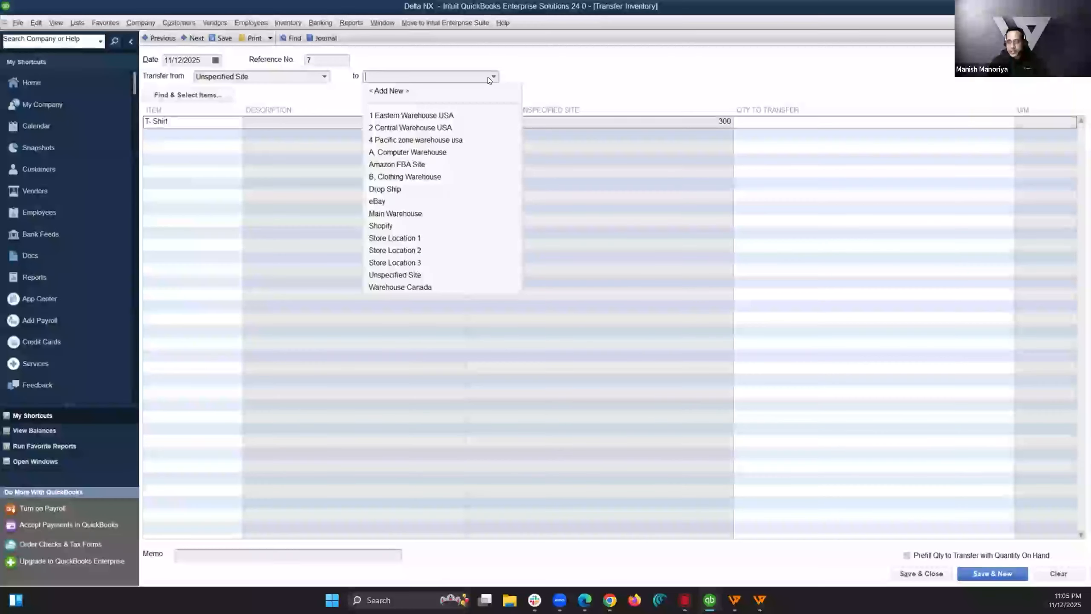
{"action": "left_click", "coordinate": [404, 213]}
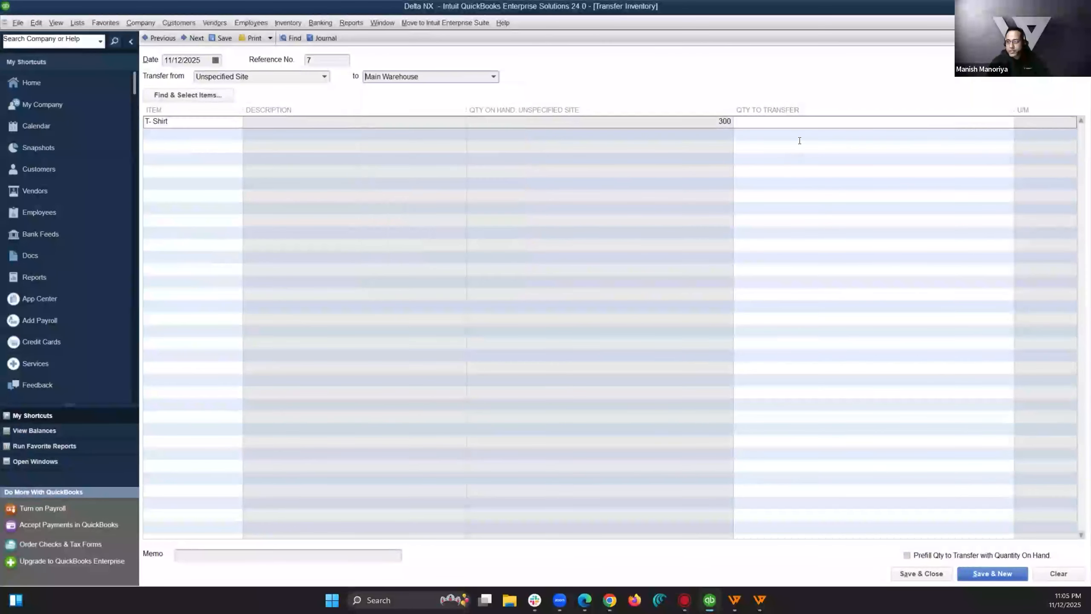
{"action": "left_click", "coordinate": [840, 122]}
{"action": "type", "text": "300"}
{"action": "key", "text": "Tab"}
{"action": "left_click", "coordinate": [928, 570]}
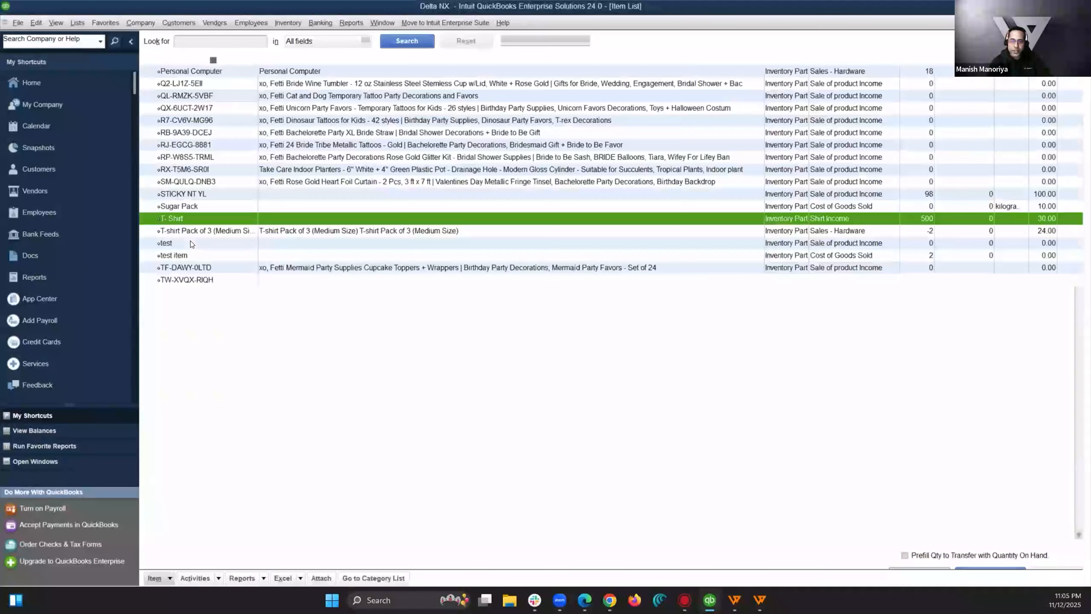
Step: Examine the T- Shirt item's on-hand quantities at Amazon FBA Site and Main Warehouse, then close the item without changes
{"action": "double_click", "coordinate": [218, 216]}
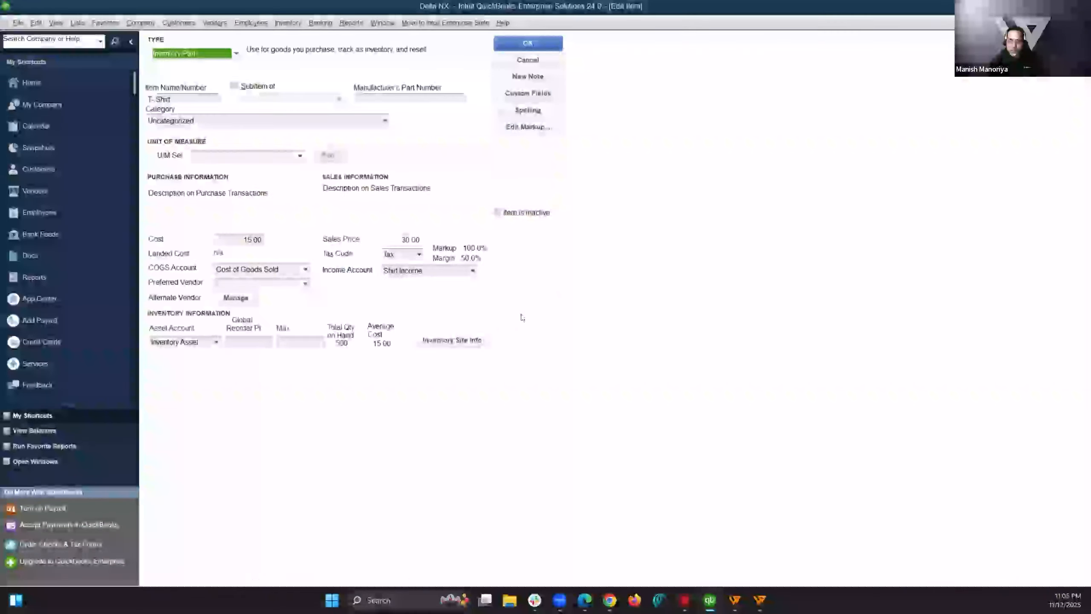
{"action": "left_click", "coordinate": [456, 340]}
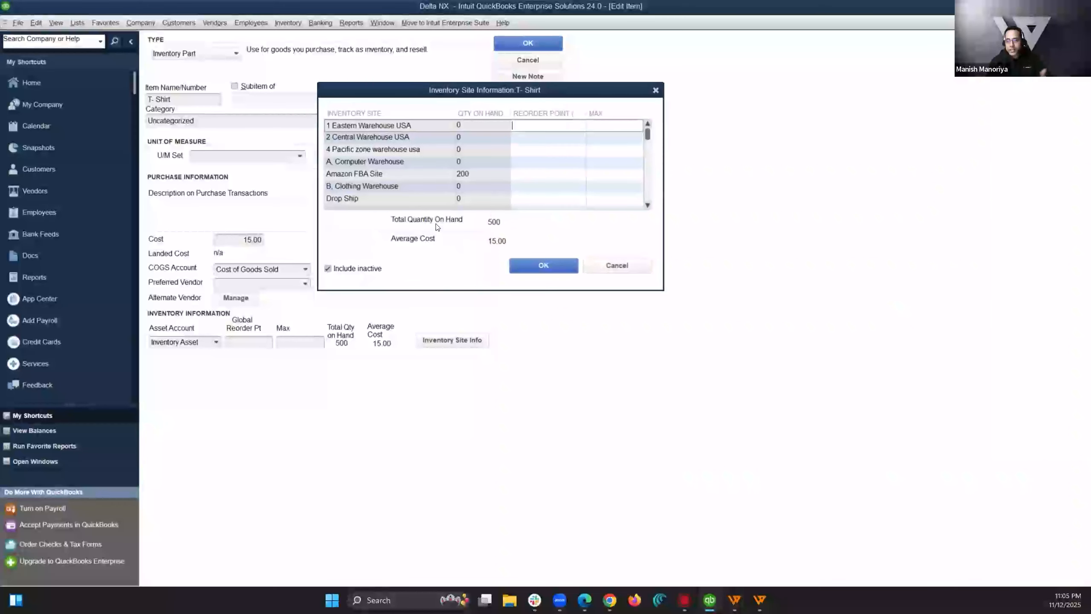
{"action": "left_click", "coordinate": [470, 171]}
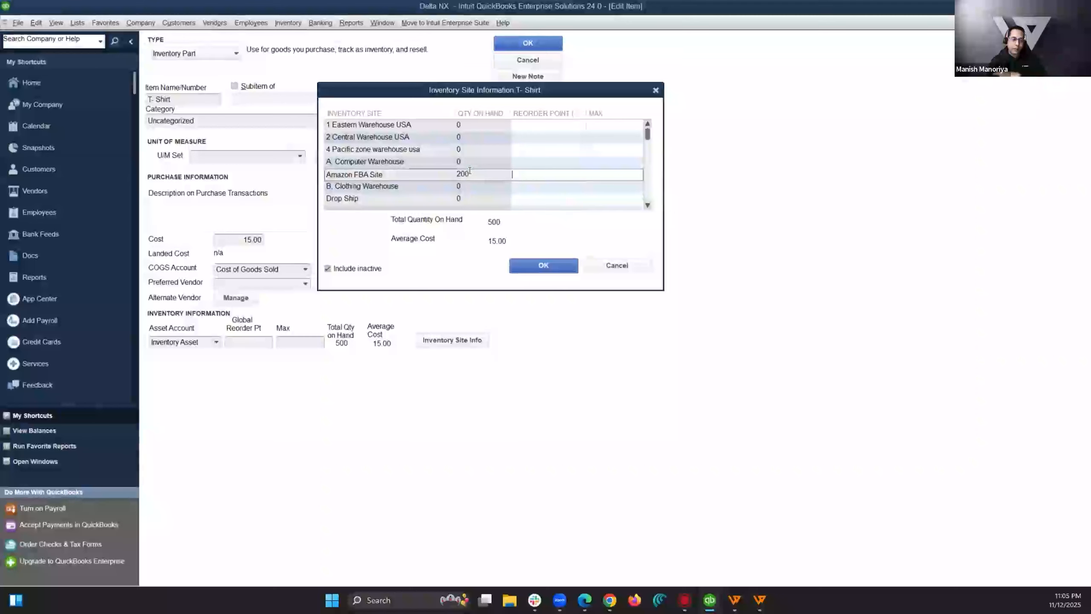
{"action": "scroll", "coordinate": [647, 142], "scroll_direction": "down", "scroll_amount": 4}
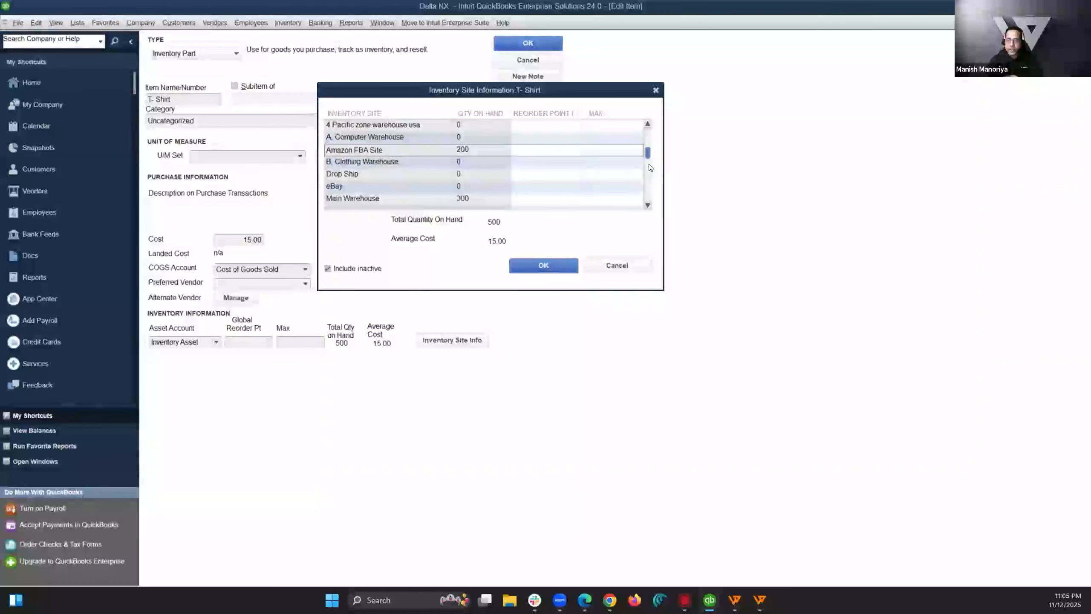
{"action": "left_click", "coordinate": [472, 174]}
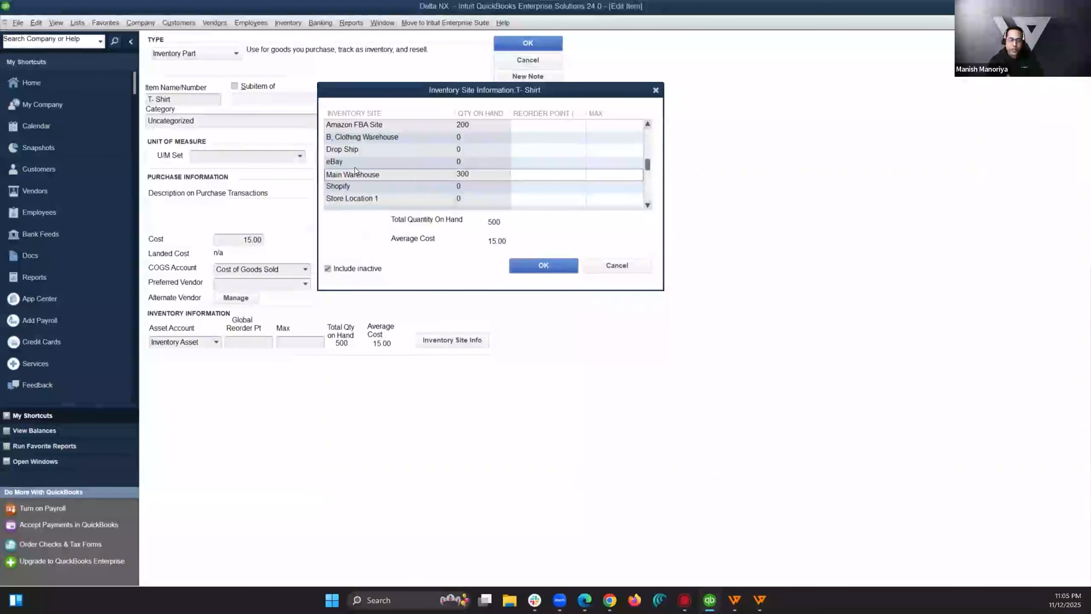
{"action": "left_click", "coordinate": [620, 265]}
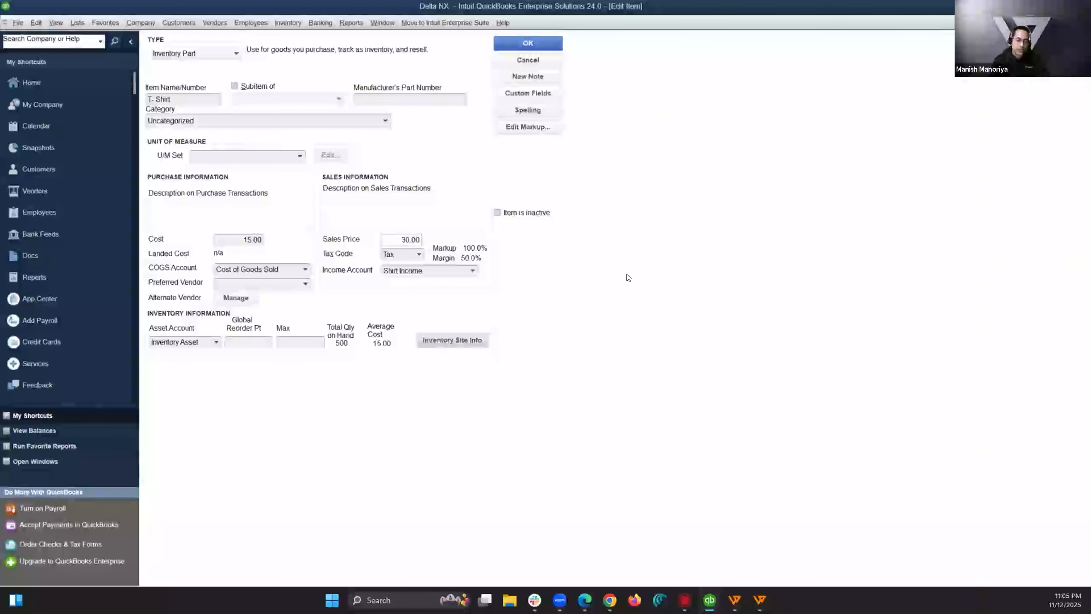
{"action": "left_click", "coordinate": [528, 60]}
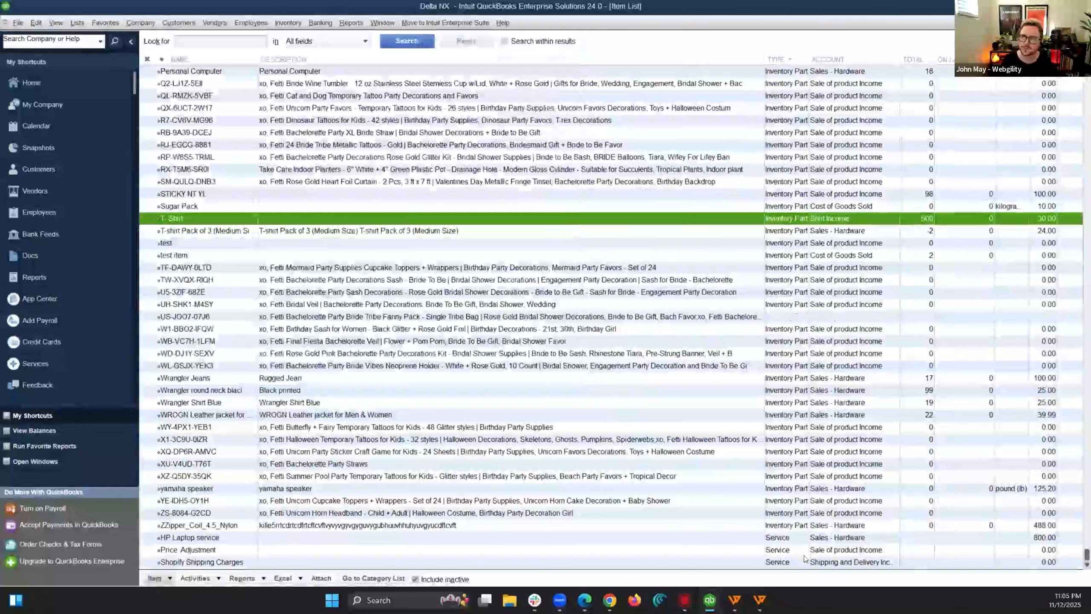
Step: Switch to Webgility and bring up the QBE-Amazon sync settings
{"action": "left_click", "coordinate": [759, 600]}
{"action": "left_click", "coordinate": [804, 555]}
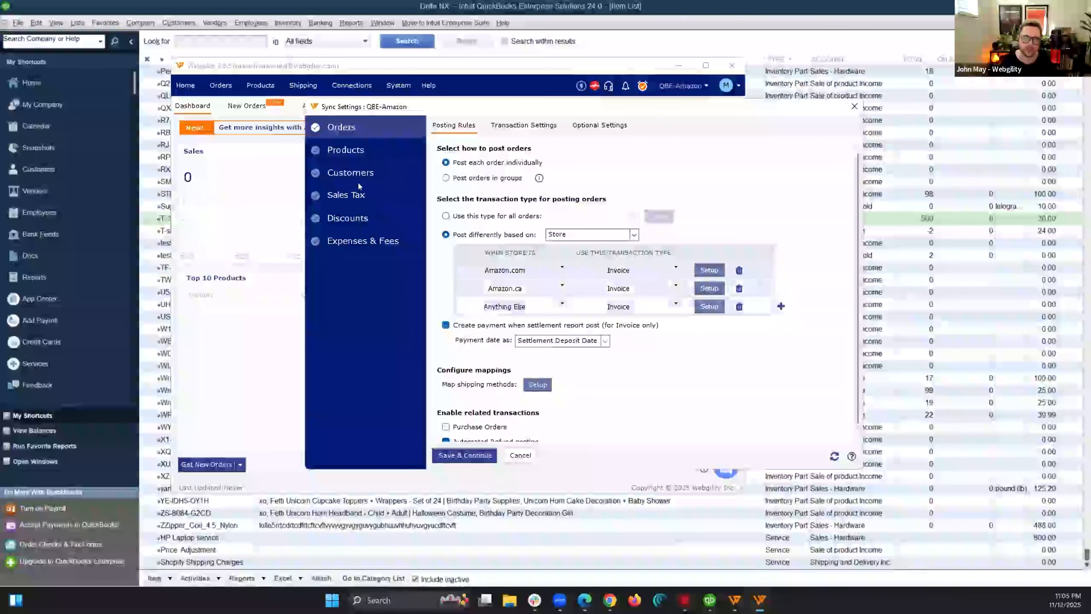
Step: Open the product settings in the QBE-Amazon sync settings to show the default inventory sites for merchant and FBA orders
{"action": "left_click", "coordinate": [339, 151]}
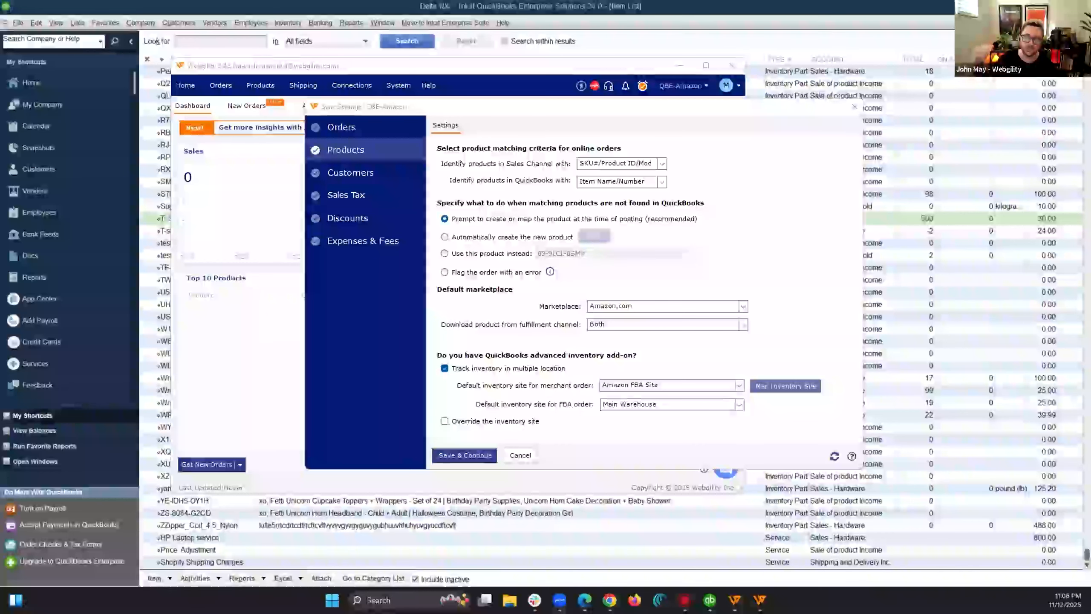
{"action": "left_click", "coordinate": [158, 220]}
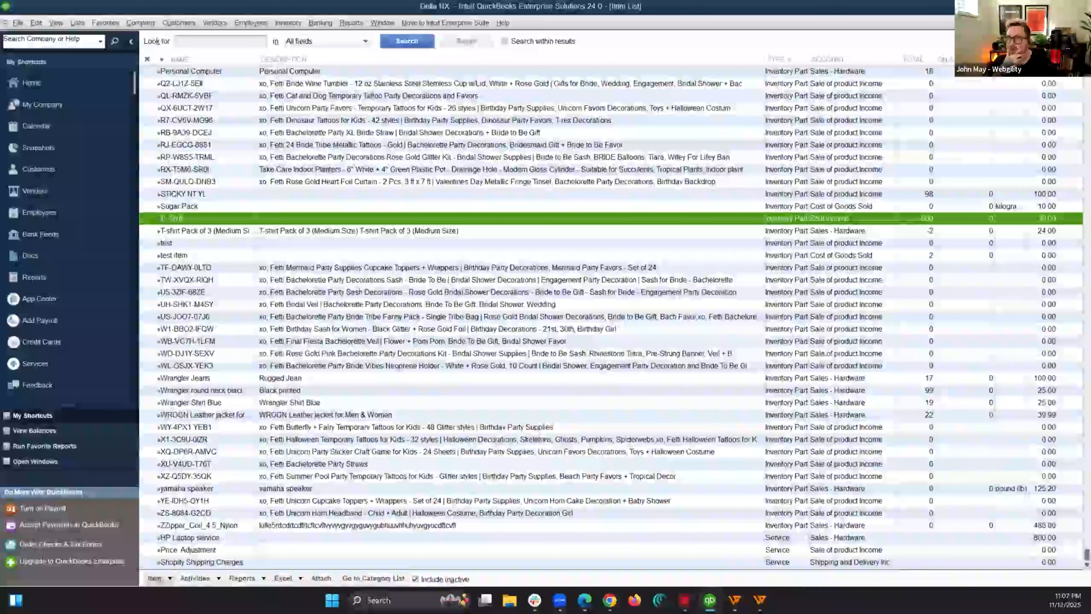
{"action": "mouse_move", "coordinate": [759, 600]}
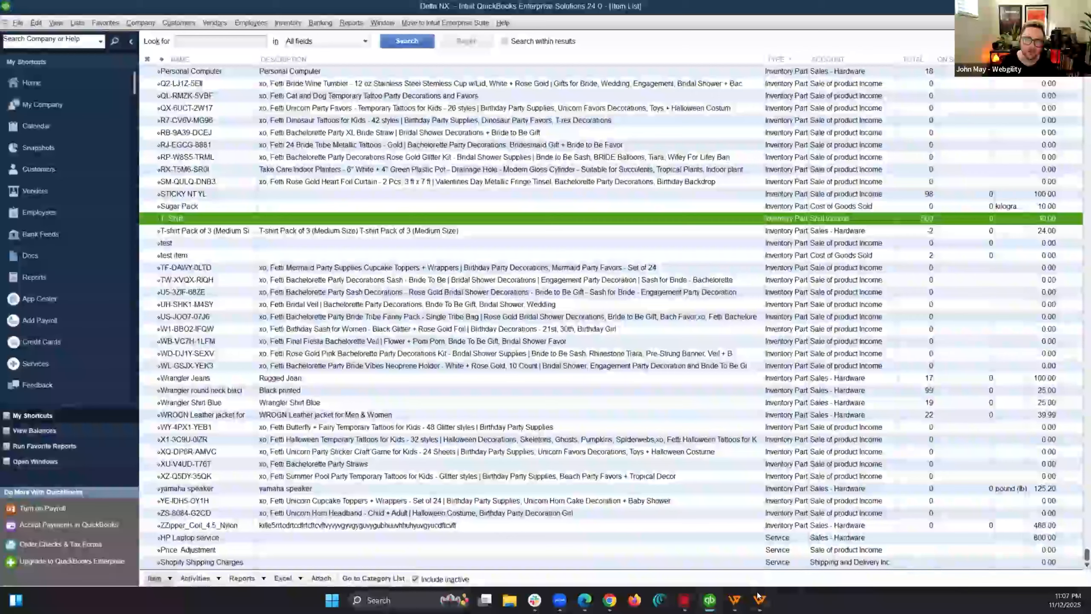
{"action": "left_click", "coordinate": [821, 542]}
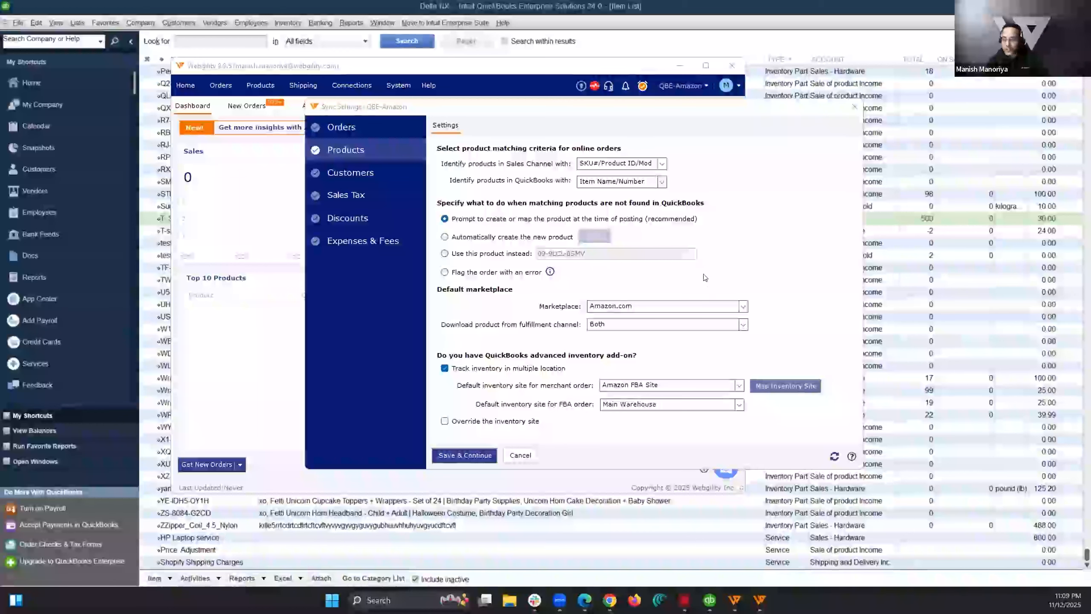
Step: Set the default inventory site to Main Warehouse for merchant orders and Amazon FBA Site for FBA orders
{"action": "left_click_drag", "start_coordinate": [674, 108], "coordinate": [647, 96]}
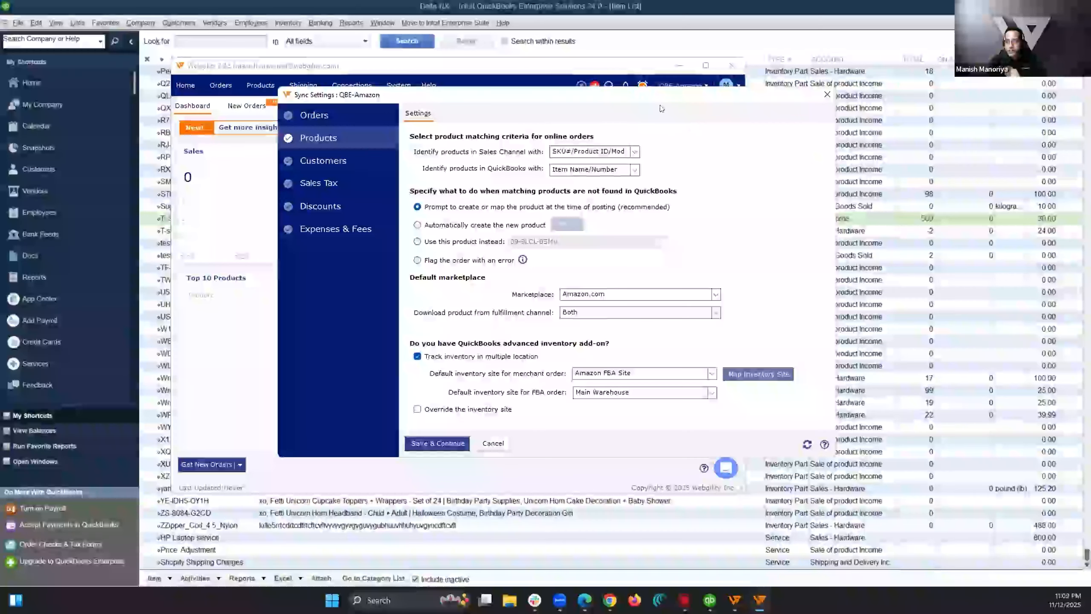
{"action": "left_click_drag", "start_coordinate": [624, 98], "coordinate": [599, 95]}
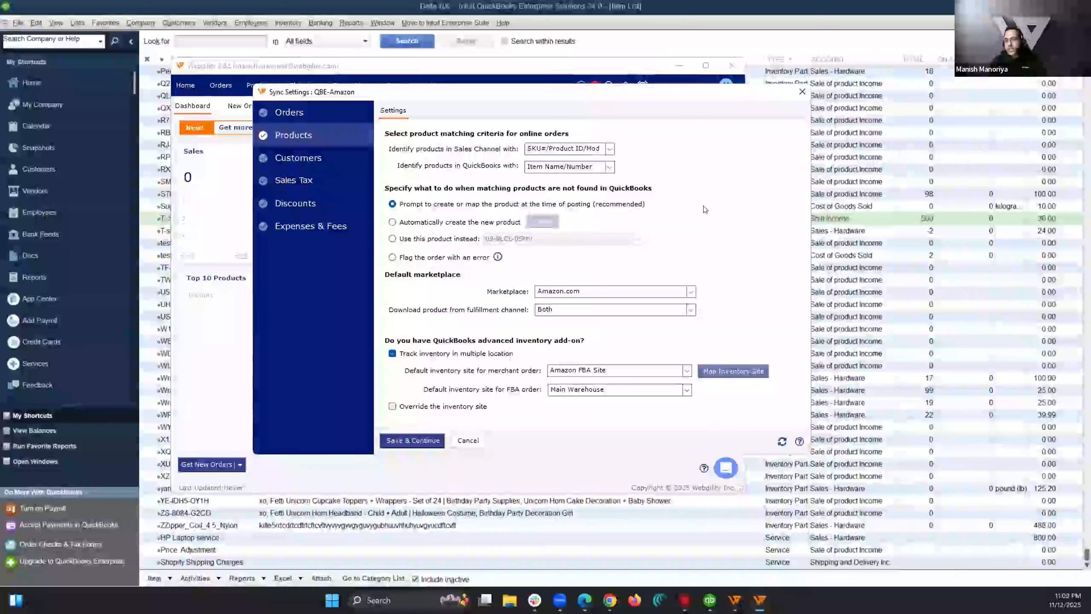
{"action": "left_click_drag", "start_coordinate": [649, 93], "coordinate": [642, 76]}
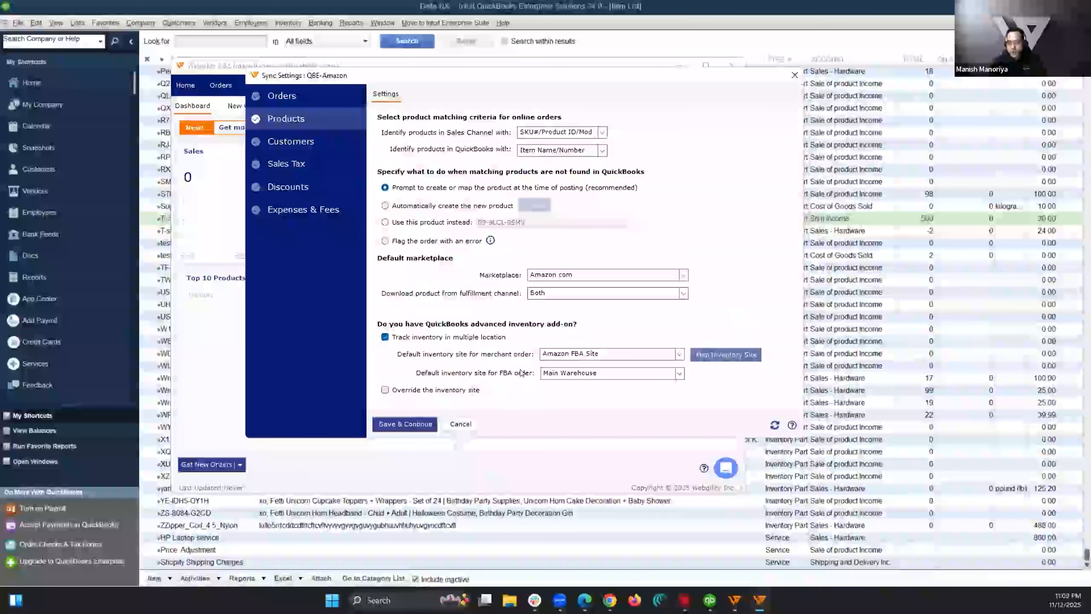
{"action": "left_click", "coordinate": [615, 357]}
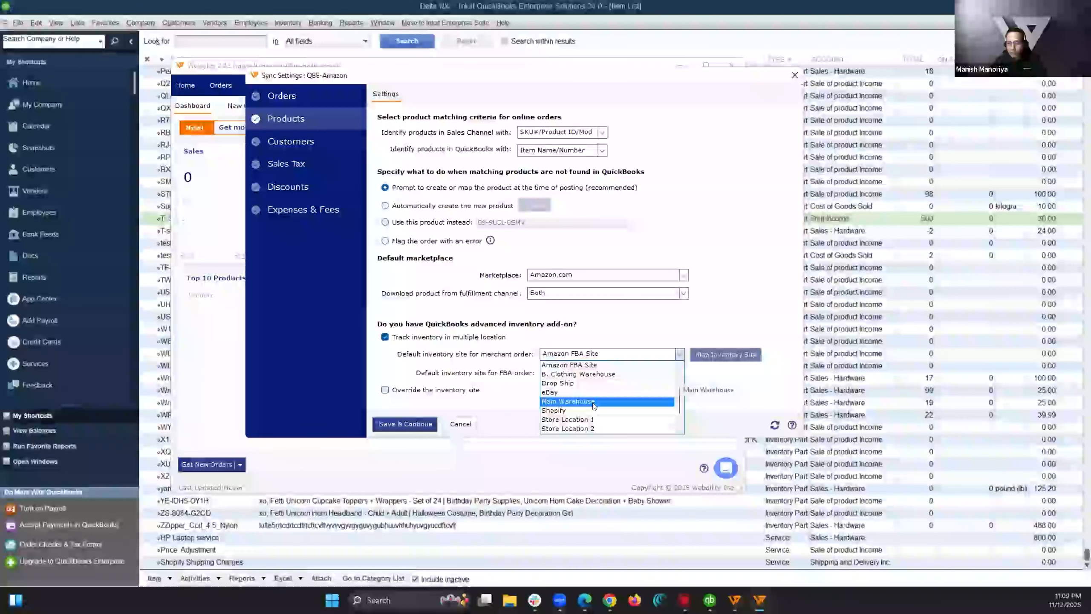
{"action": "left_click", "coordinate": [573, 389]}
{"action": "left_click", "coordinate": [678, 373]}
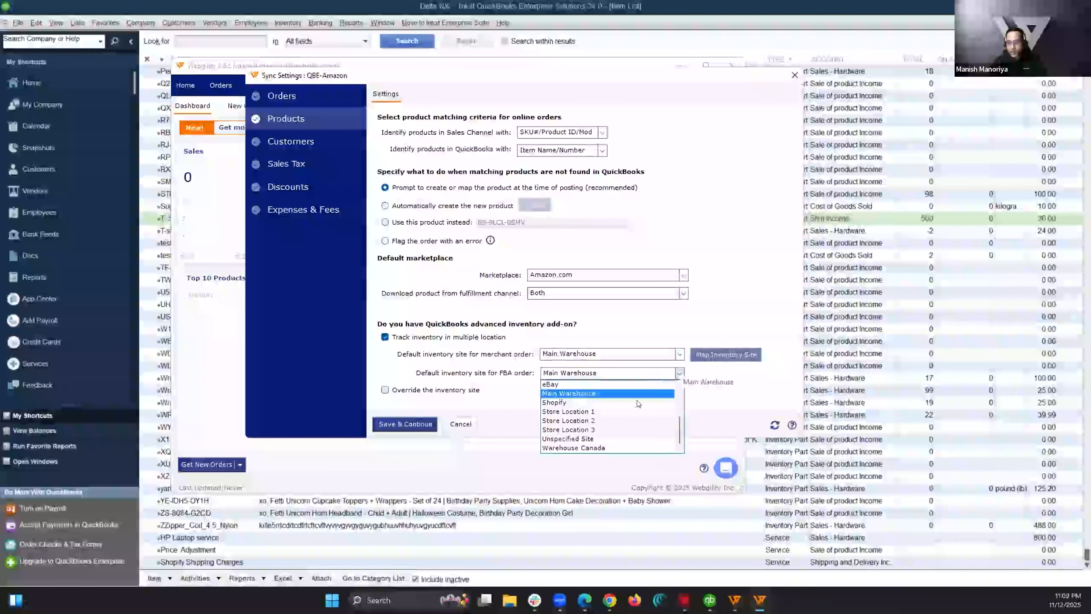
{"action": "scroll", "coordinate": [627, 419], "scroll_direction": "up", "scroll_amount": 5}
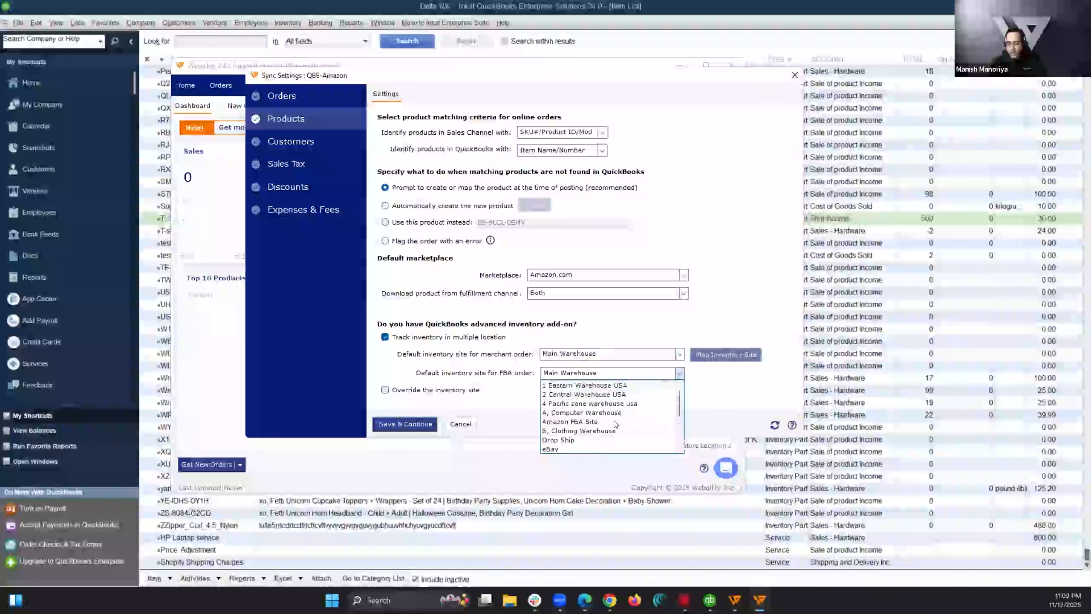
{"action": "left_click", "coordinate": [579, 430]}
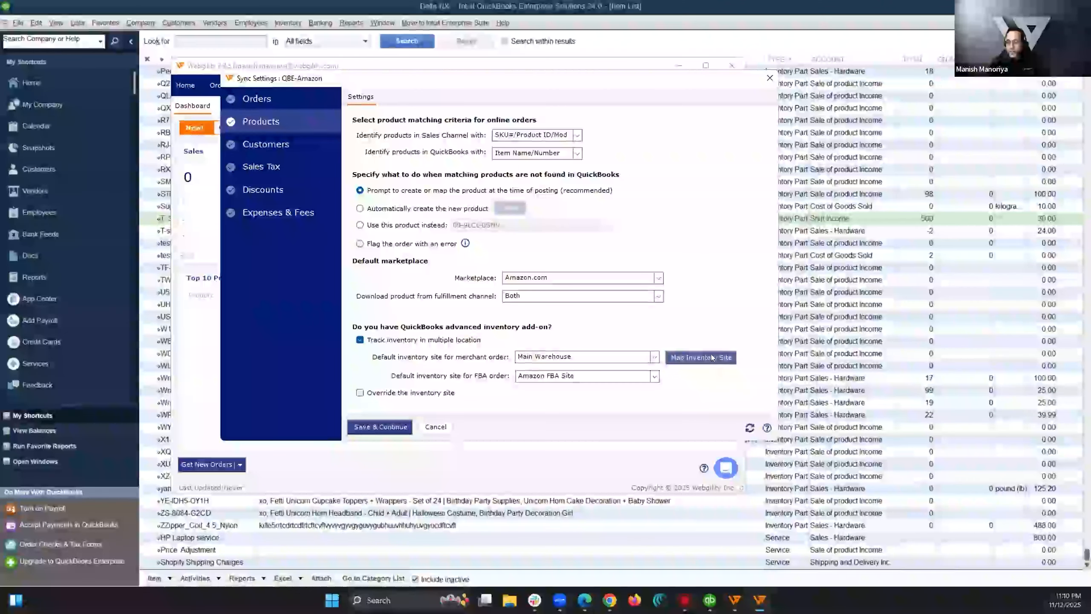
Step: Examine the country-based inventory site mappings, including the site options for Canada, without changing them
{"action": "left_click_drag", "start_coordinate": [566, 114], "coordinate": [919, 65]}
{"action": "left_click", "coordinate": [831, 85]}
{"action": "left_click", "coordinate": [757, 91]}
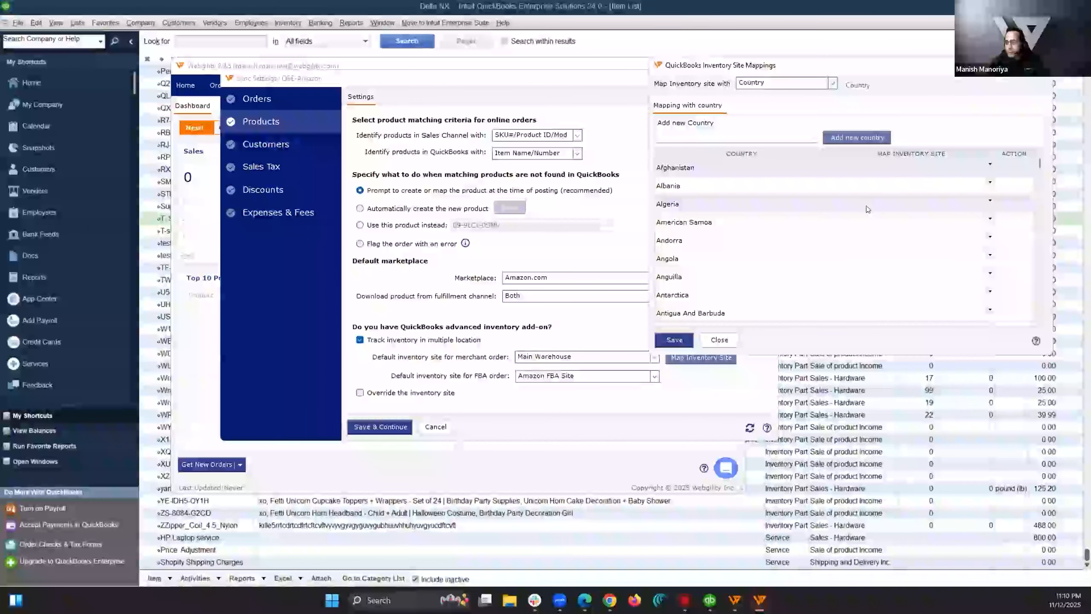
{"action": "scroll", "coordinate": [867, 209], "scroll_direction": "down", "scroll_amount": 2}
{"action": "scroll", "coordinate": [867, 209], "scroll_direction": "down", "scroll_amount": 10}
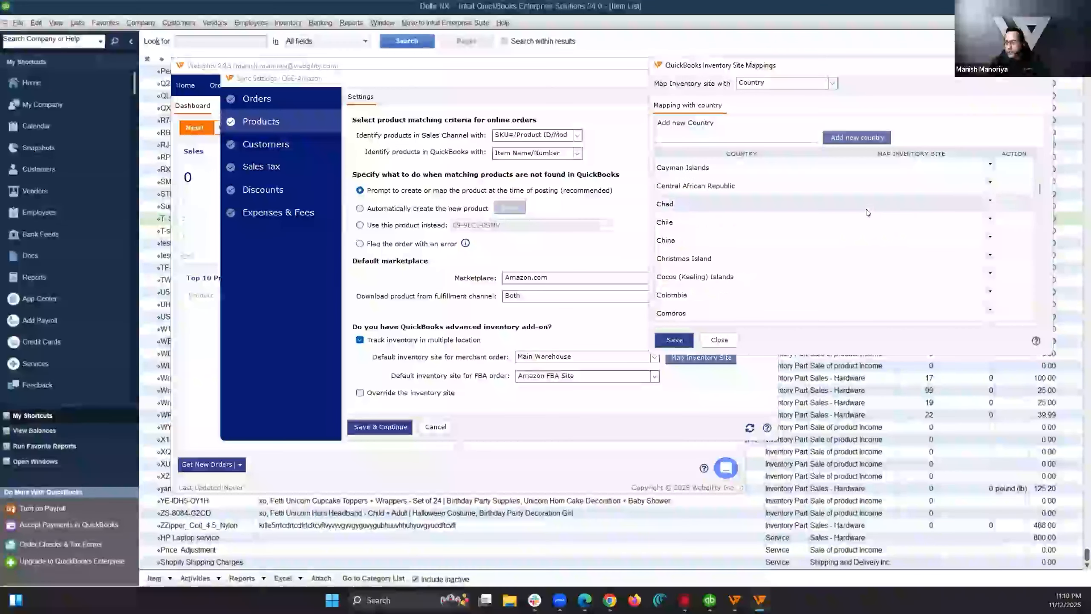
{"action": "scroll", "coordinate": [857, 250], "scroll_direction": "up", "scroll_amount": 2}
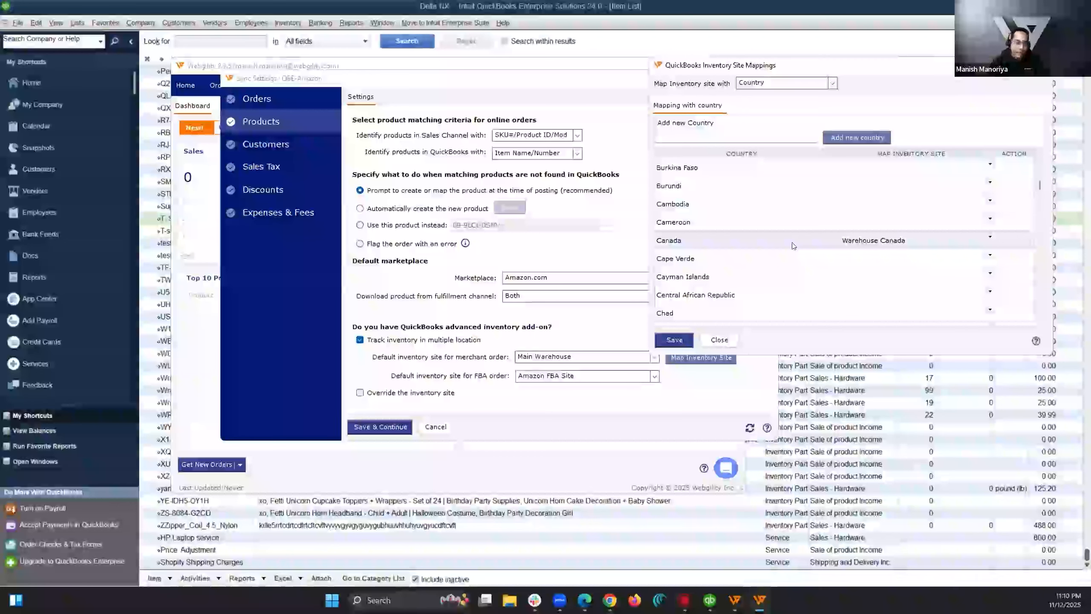
{"action": "left_click", "coordinate": [894, 242]}
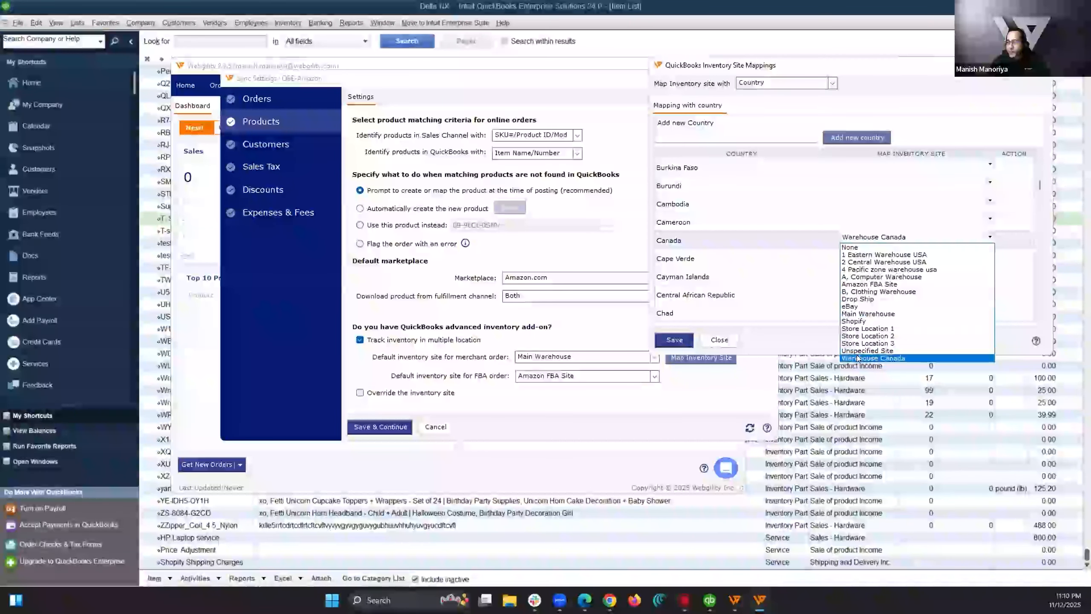
{"action": "left_click", "coordinate": [761, 260]}
{"action": "left_click", "coordinate": [759, 246]}
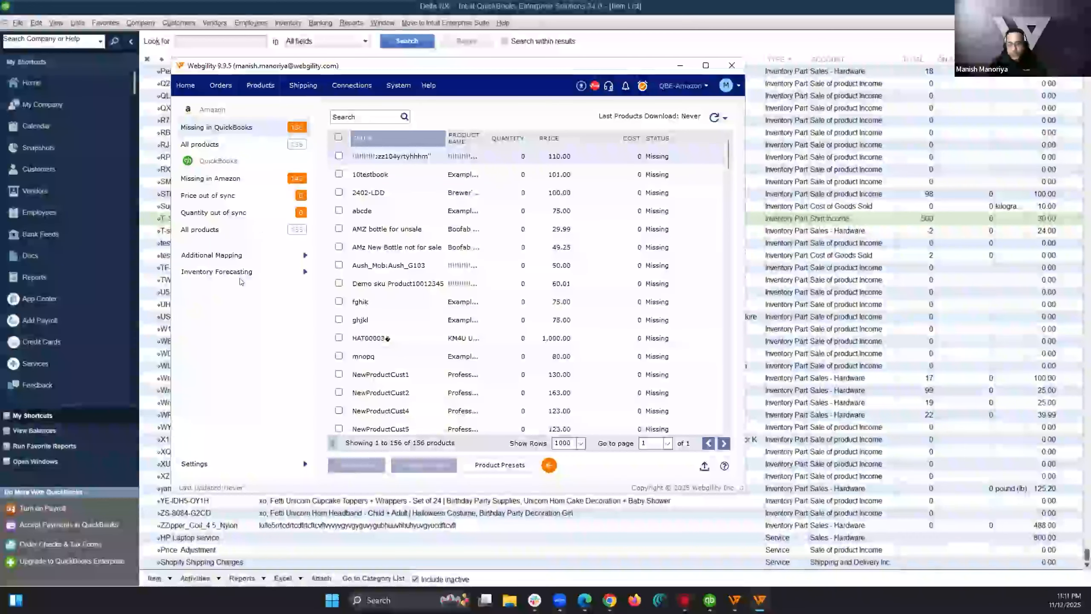
Step: Open the item-level inventory site mapping for the Amazon products and search for "t-"
{"action": "mouse_move", "coordinate": [305, 257]}
{"action": "left_click", "coordinate": [346, 268]}
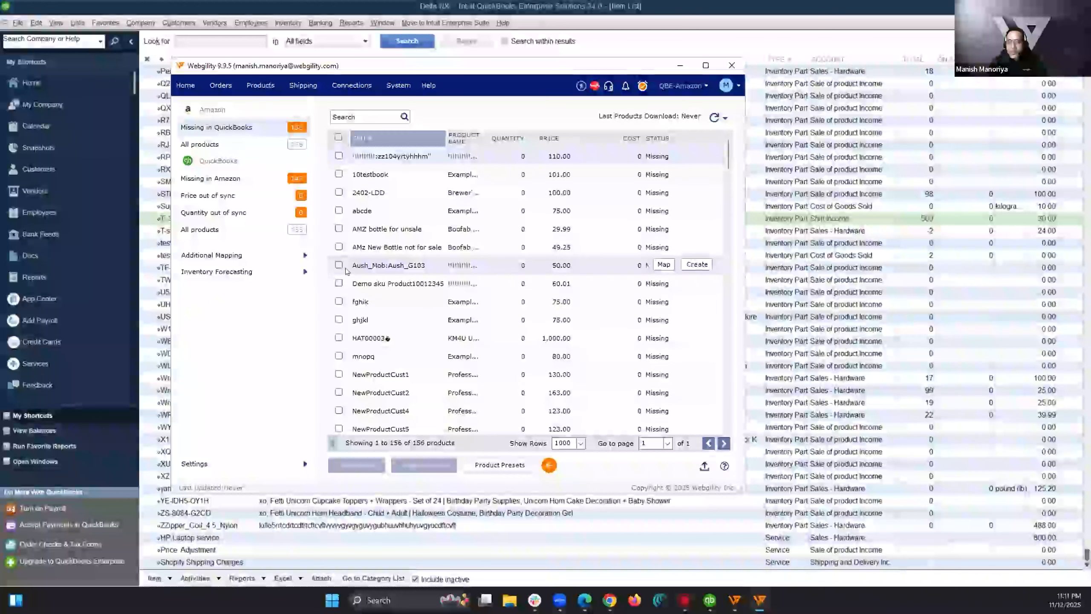
{"action": "left_click", "coordinate": [365, 137]}
{"action": "type", "text": "t-"}
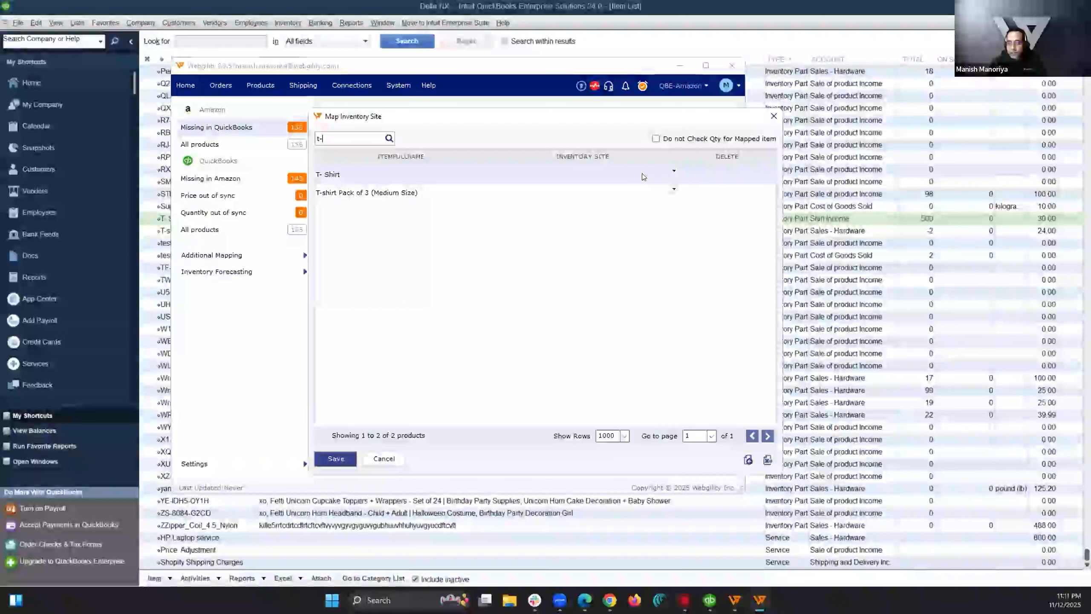
Step: Map the T- Shirt item to B. Clothing Warehouse, save the mapping and close it
{"action": "left_click", "coordinate": [673, 171]}
{"action": "left_click", "coordinate": [673, 171]}
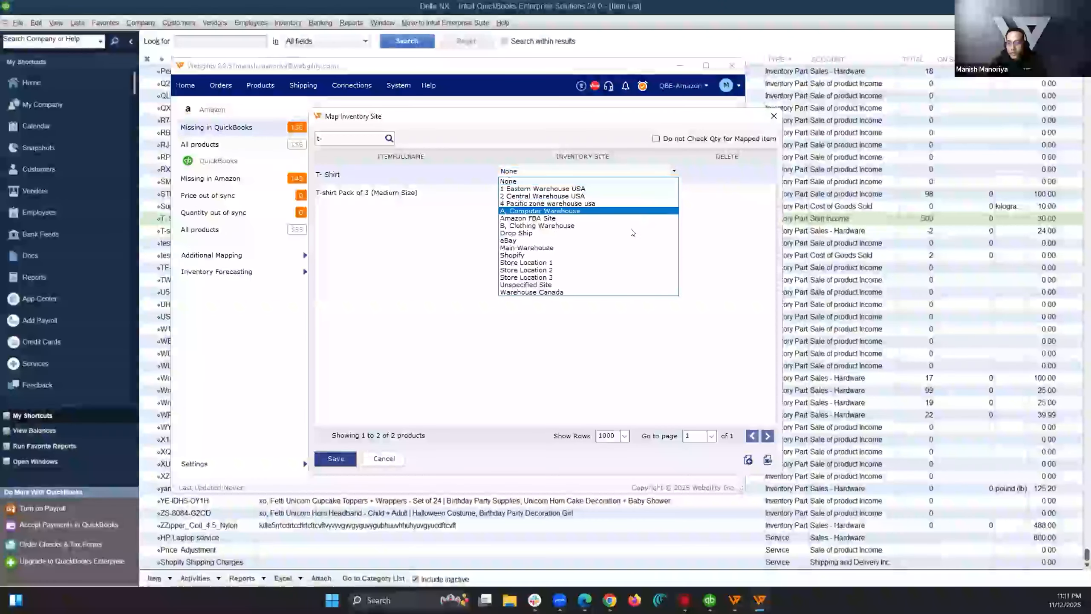
{"action": "left_click", "coordinate": [588, 225]}
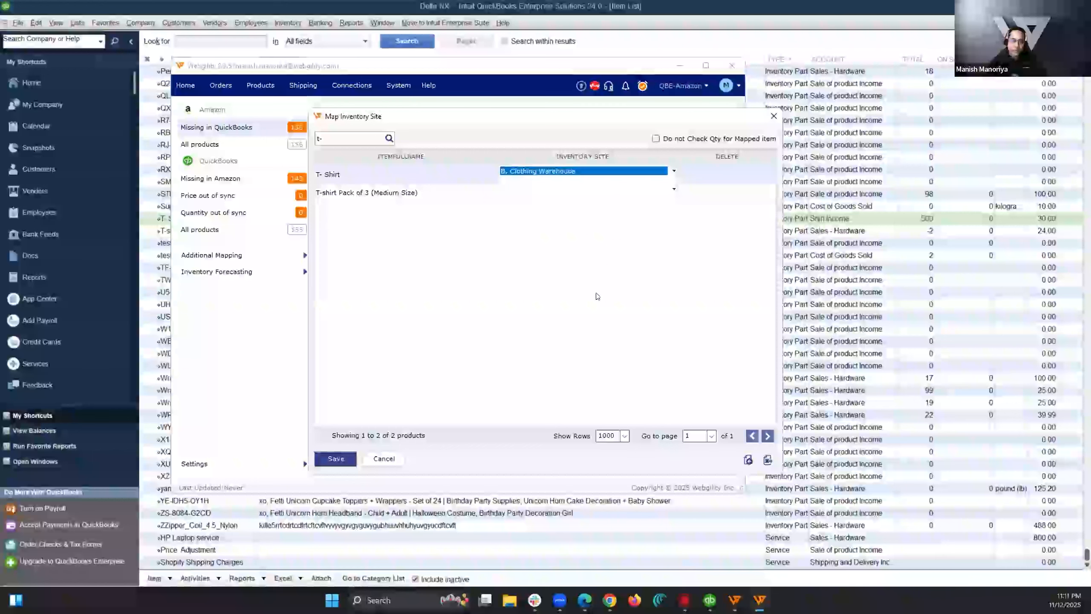
{"action": "left_click", "coordinate": [336, 458]}
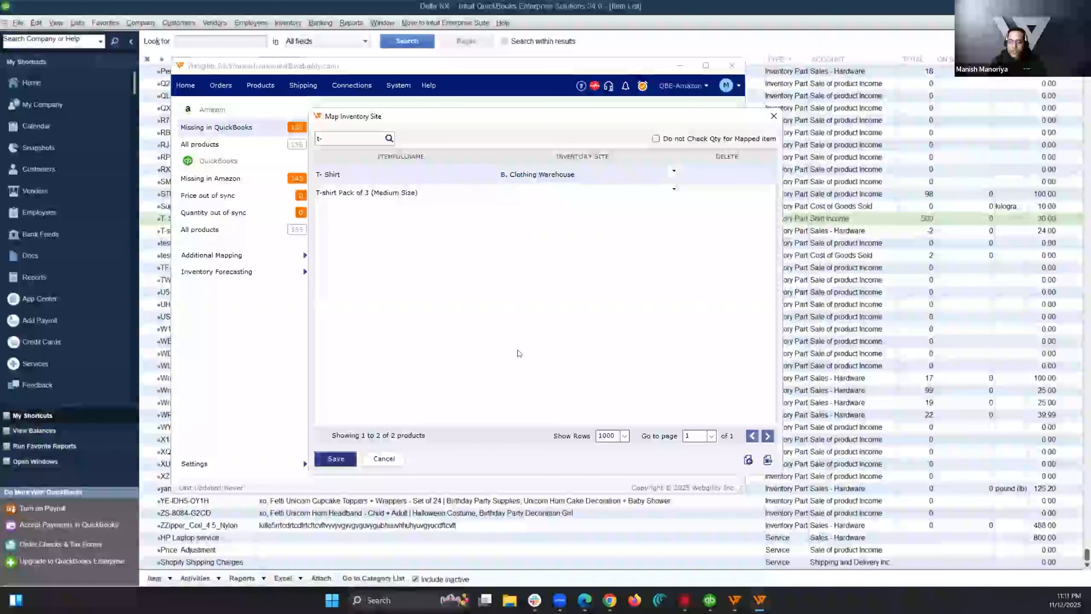
{"action": "left_click", "coordinate": [607, 339]}
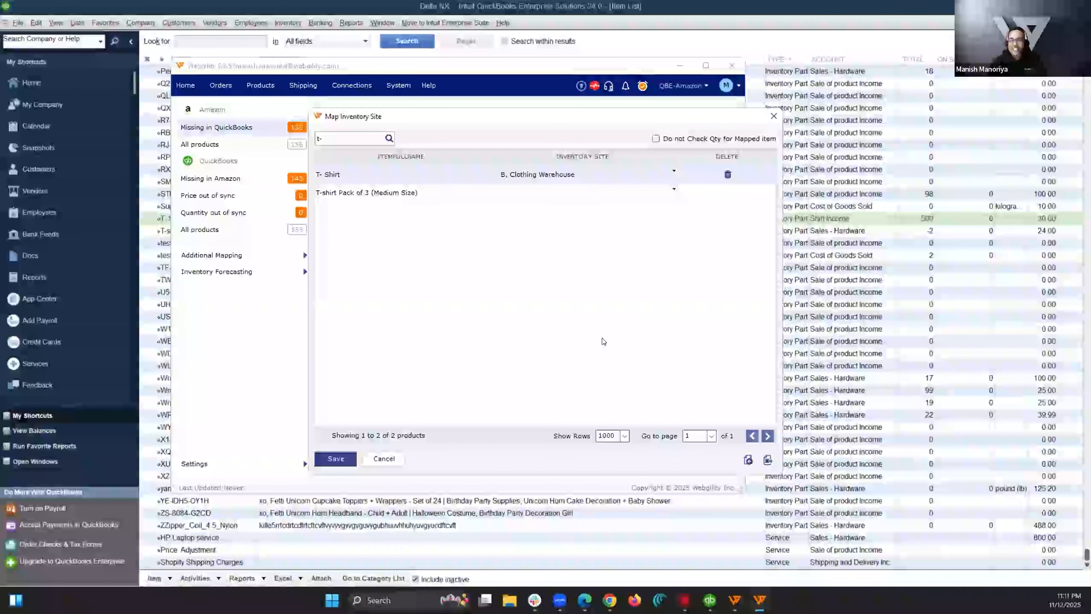
{"action": "left_click_drag", "start_coordinate": [750, 115], "coordinate": [760, 118]}
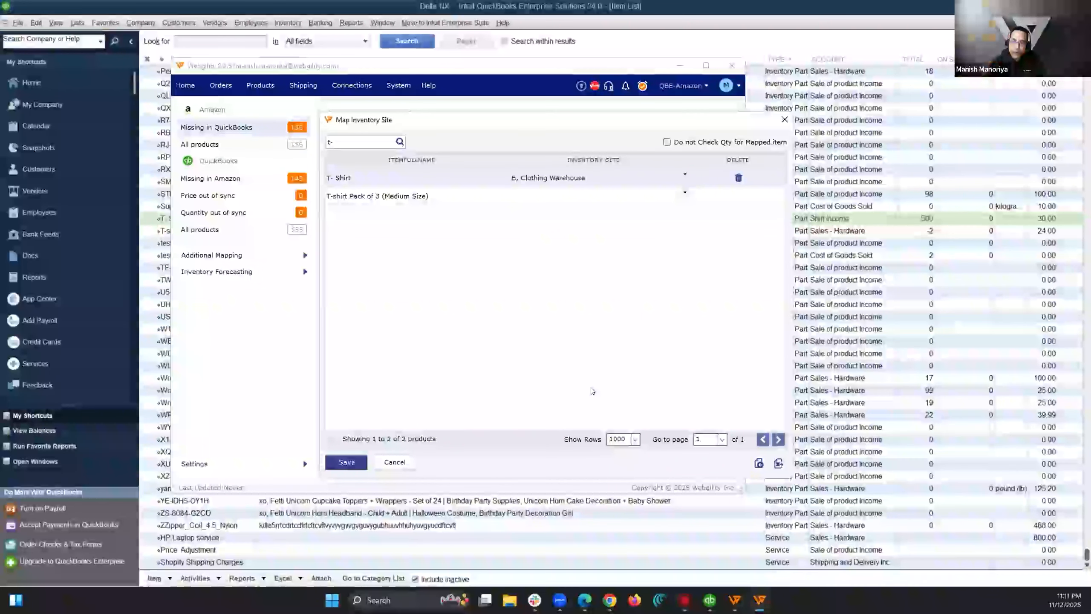
{"action": "left_click", "coordinate": [785, 119]}
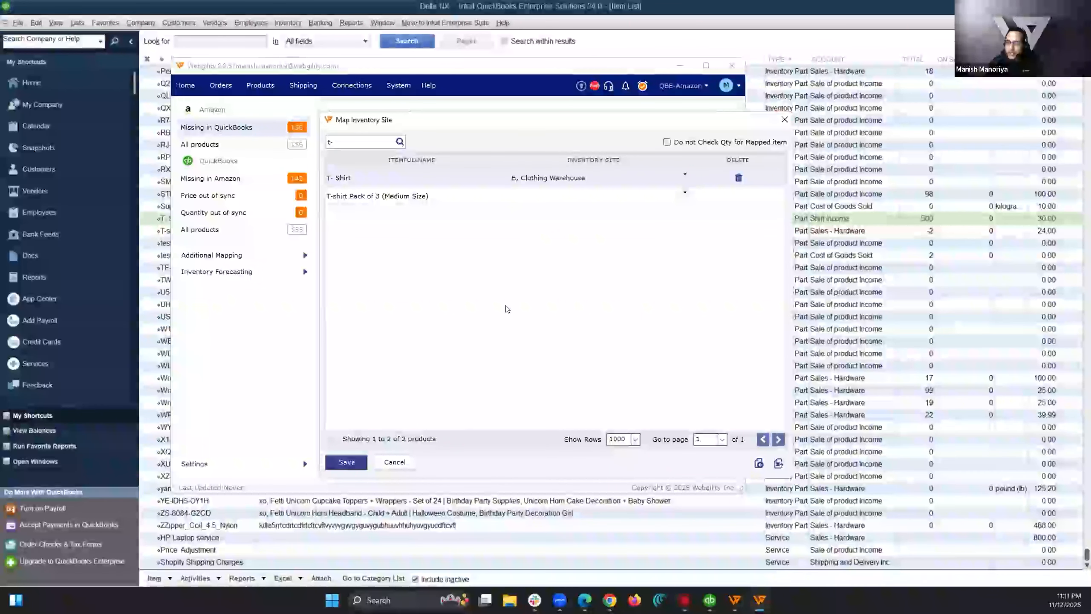